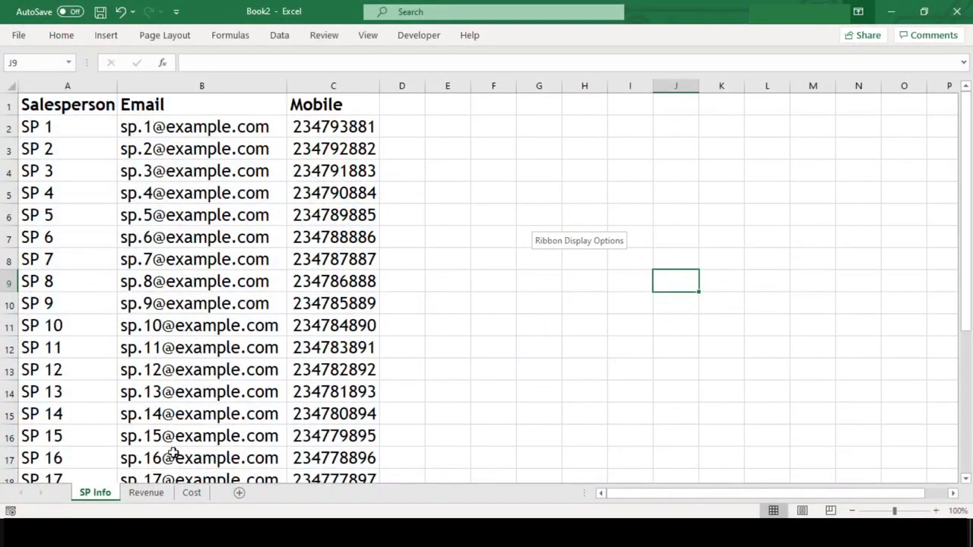
Step: Inspect the Salesperson, email and mobile columns, then look over the Revenue and Cost sheets
click(71, 110)
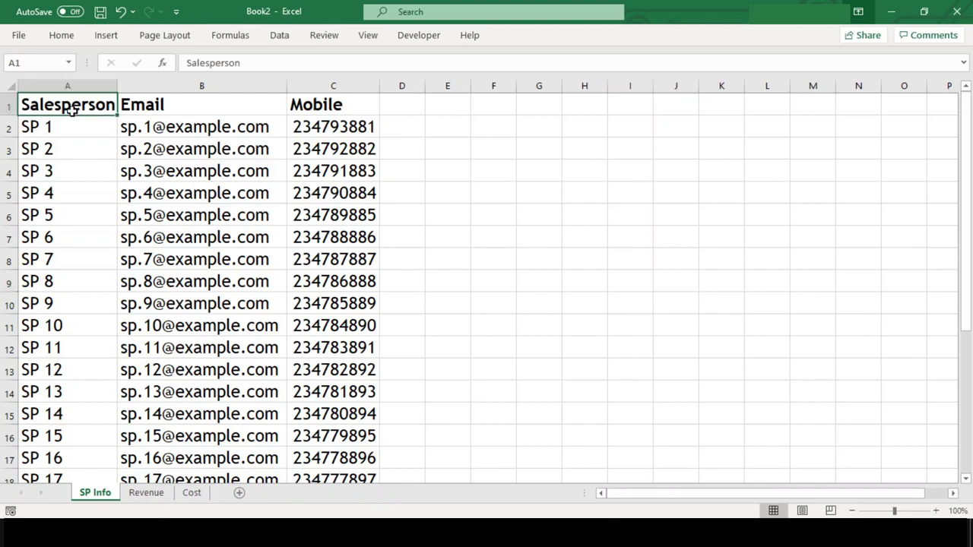
click(160, 128)
click(302, 130)
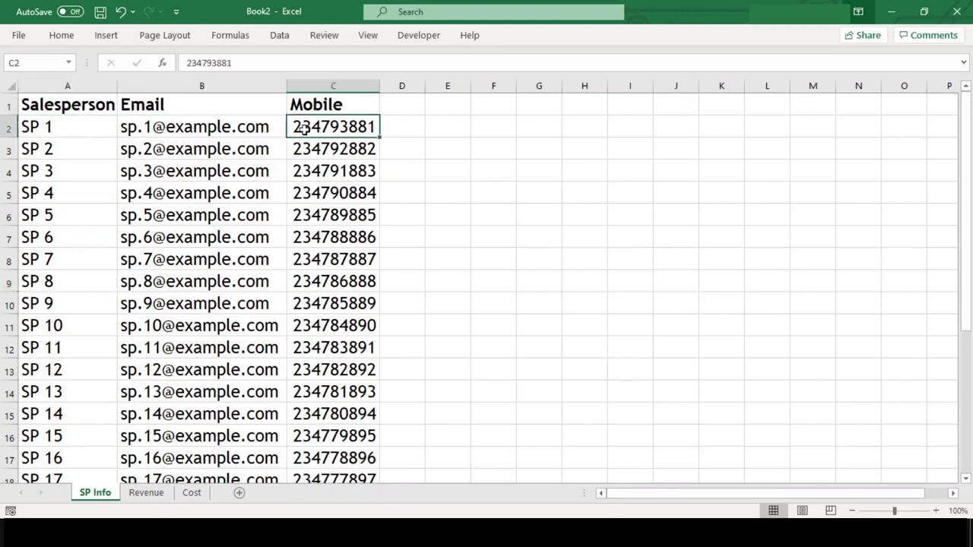
click(147, 493)
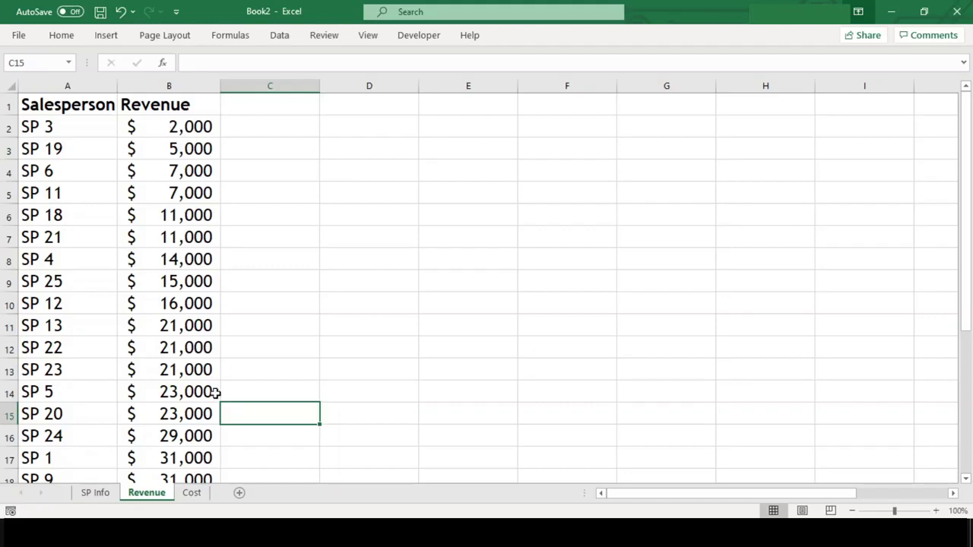
click(191, 492)
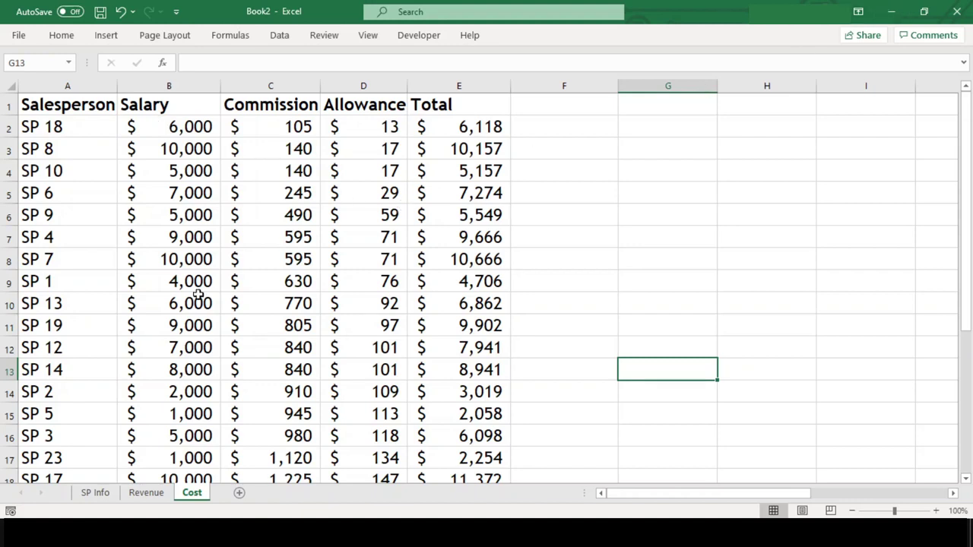
click(96, 494)
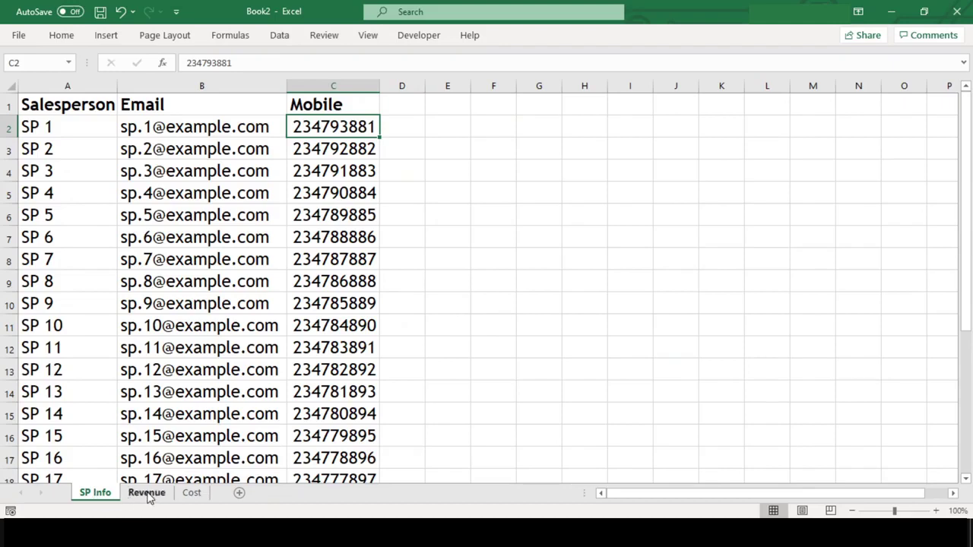
Step: Recheck the Cost and Revenue sheets and select D2 on SP Info
click(191, 497)
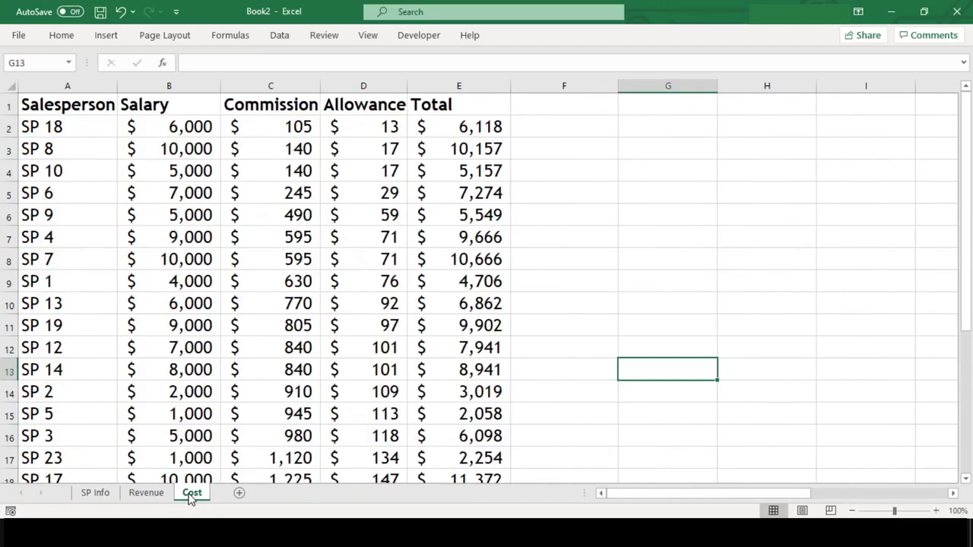
click(150, 497)
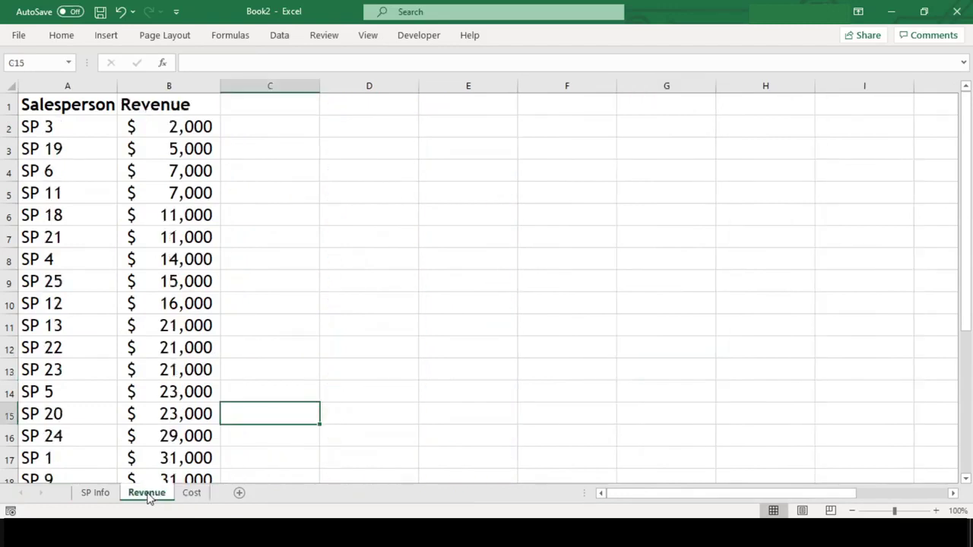
click(96, 496)
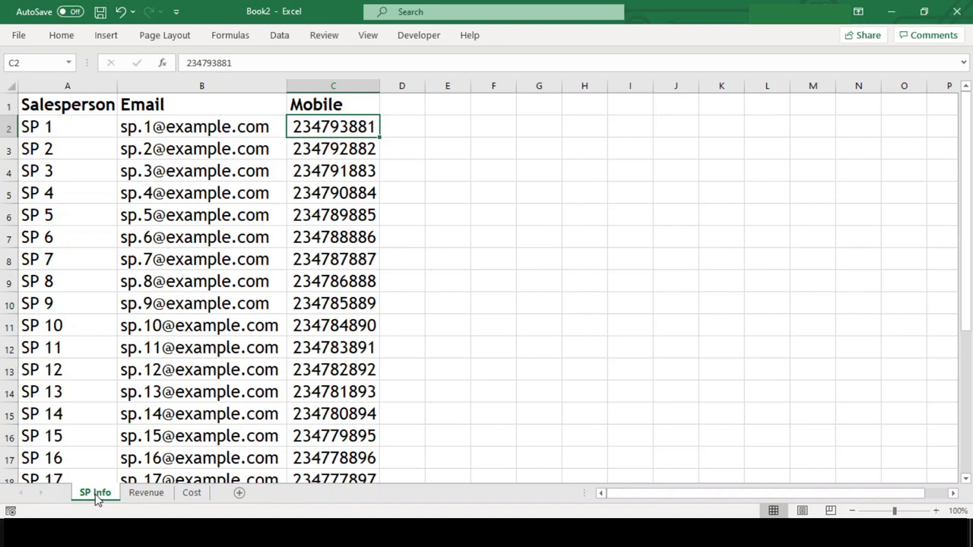
key(Right)
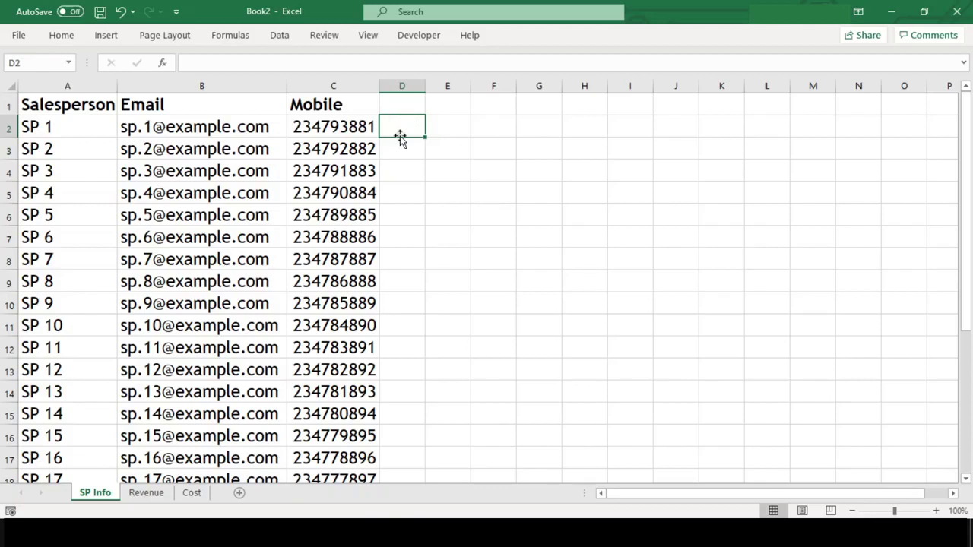
click(155, 497)
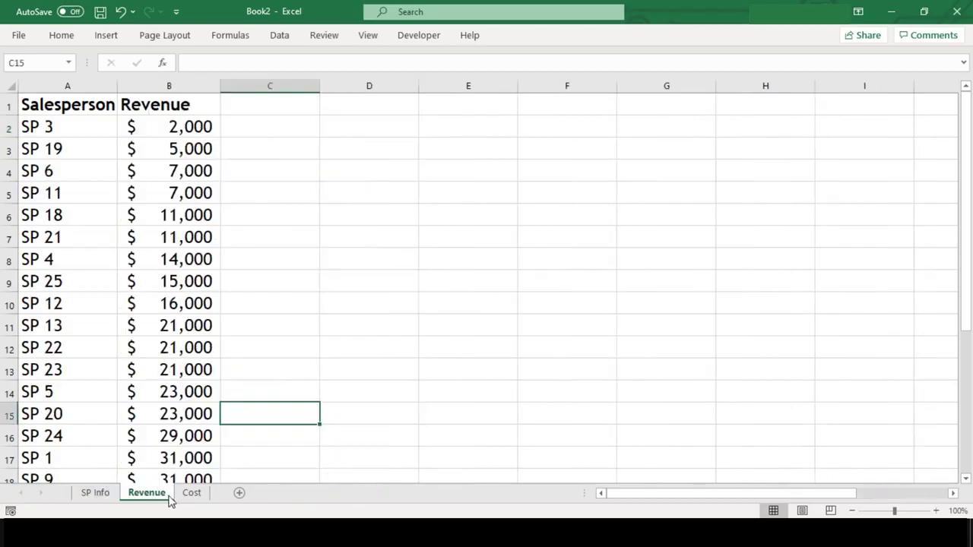
click(189, 495)
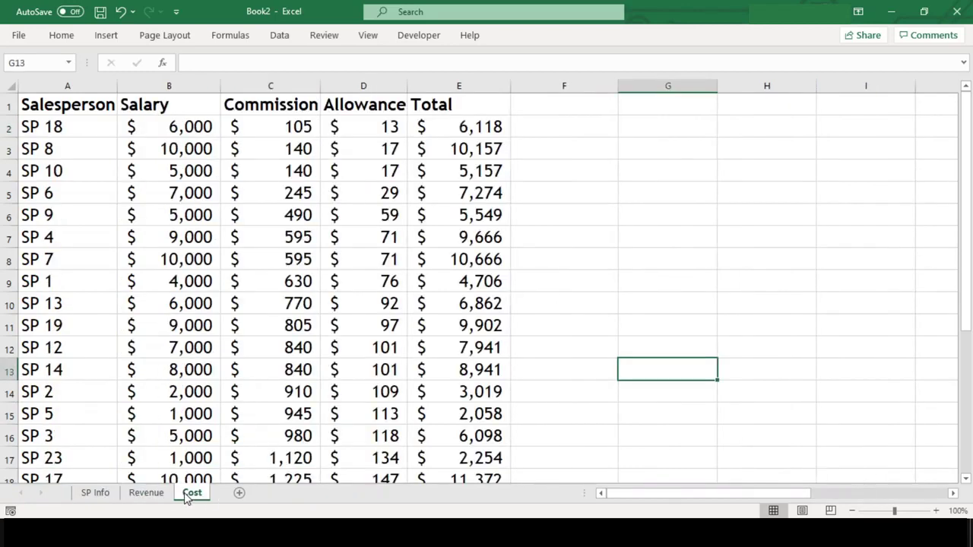
click(95, 495)
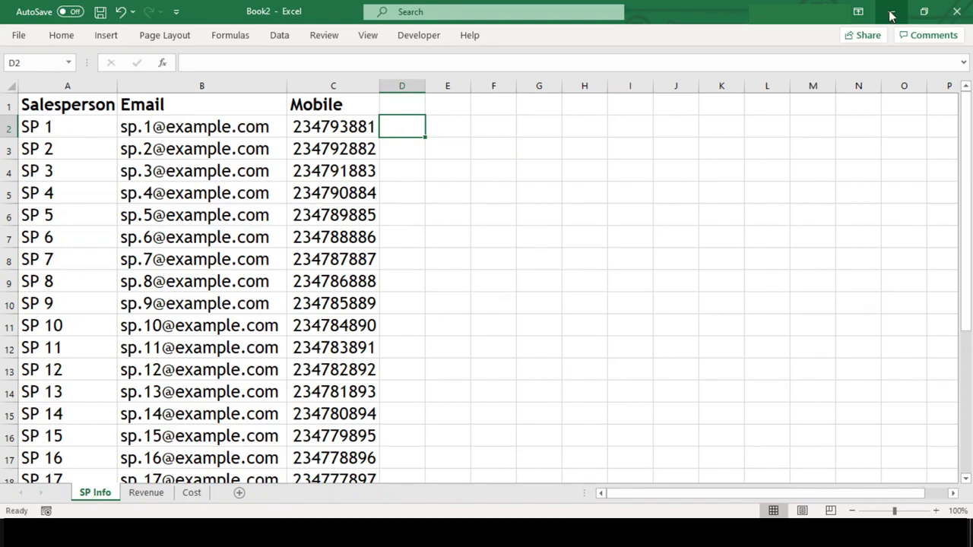
Step: Start a VLOOKUP formula in D2 with =vl, then cancel it
text(=vl)
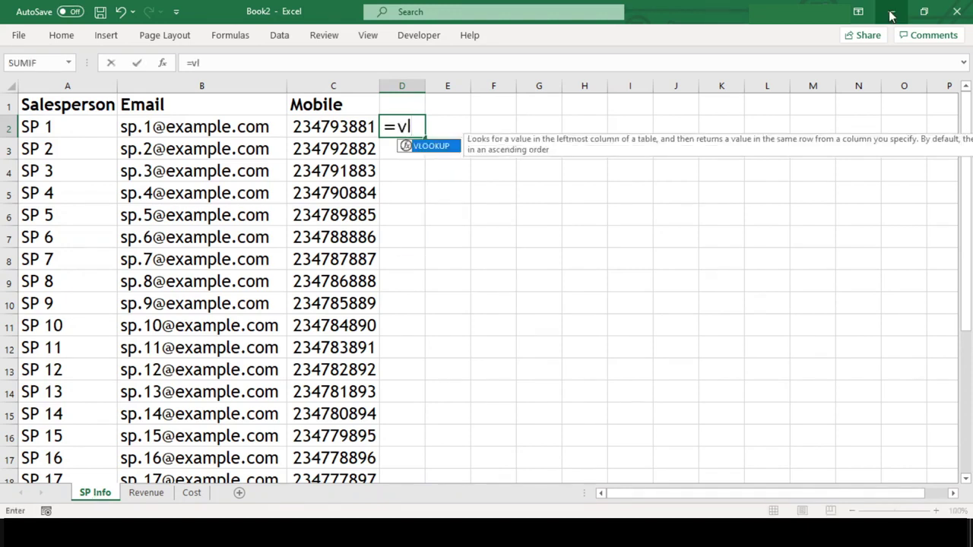
key(Tab)
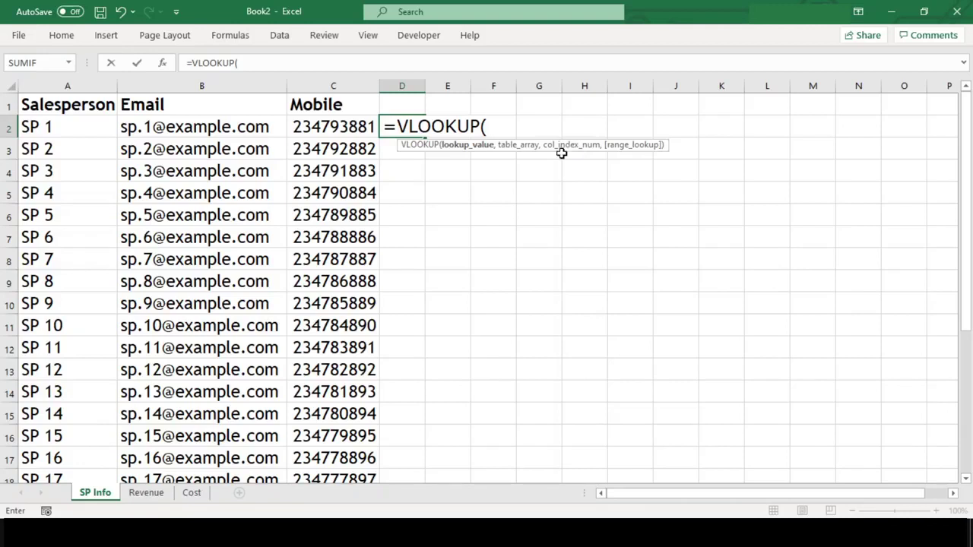
key(Escape)
Step: Enter the sample range text B2:D12 in F5
click(488, 194)
text(B)
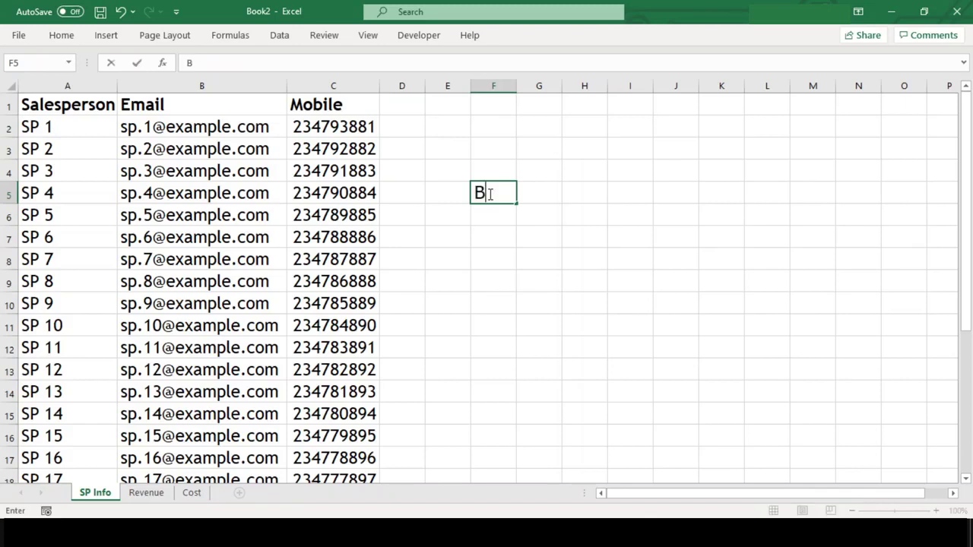
text(2:D12)
key(Return)
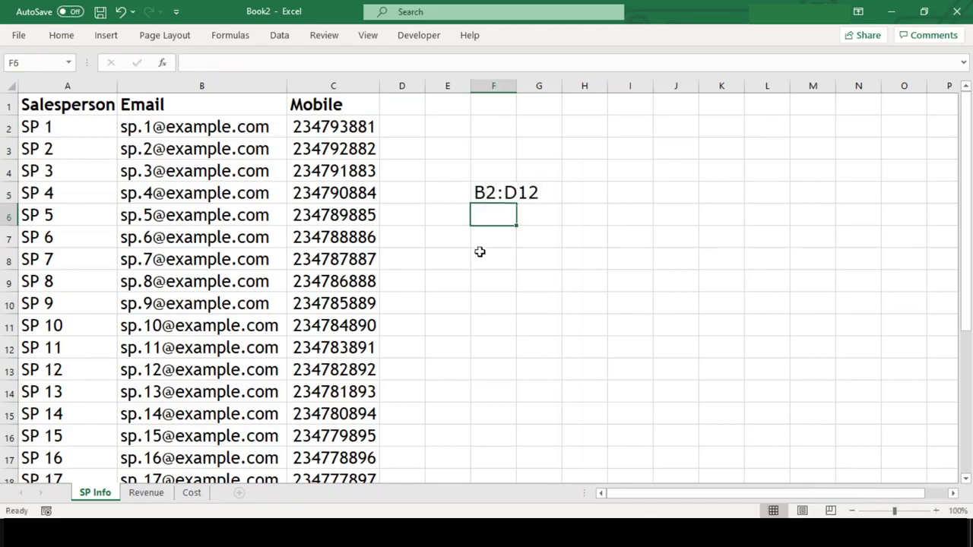
Step: Clear F5 and begin =VLOOKUP( in D2
click(510, 197)
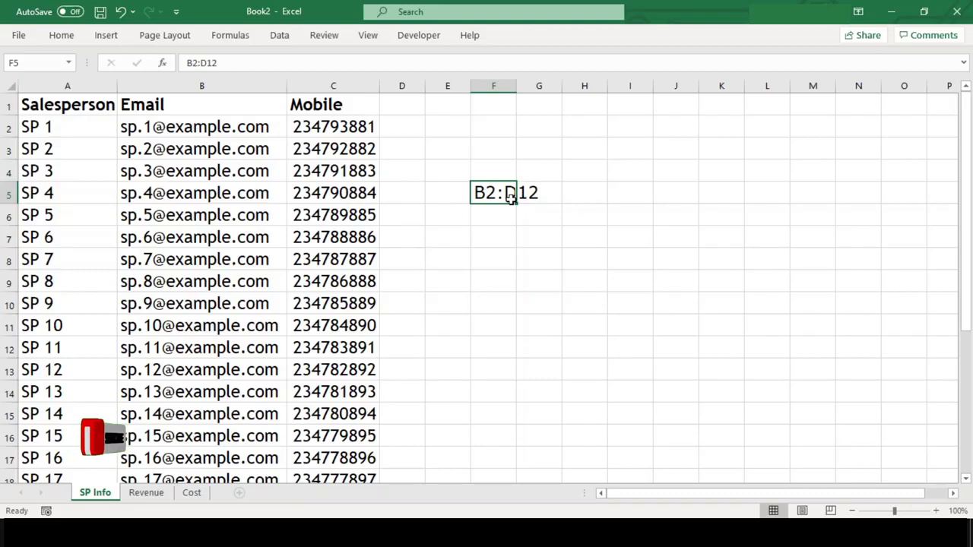
key(Delete)
click(403, 128)
text(=VLOOKUP()
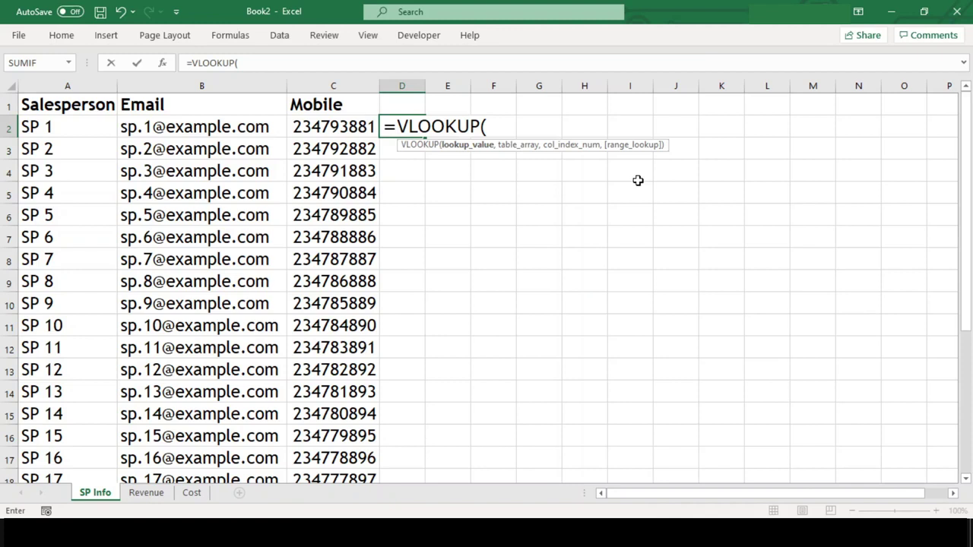
Step: Use A2 as the lookup value and Revenue!A2:B26 as the lookup table
click(84, 128)
text(,)
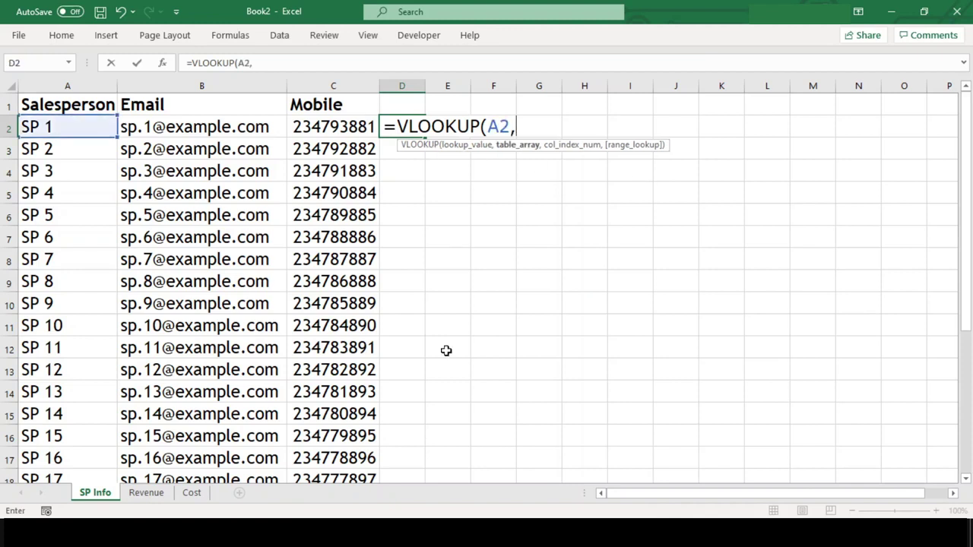
click(148, 492)
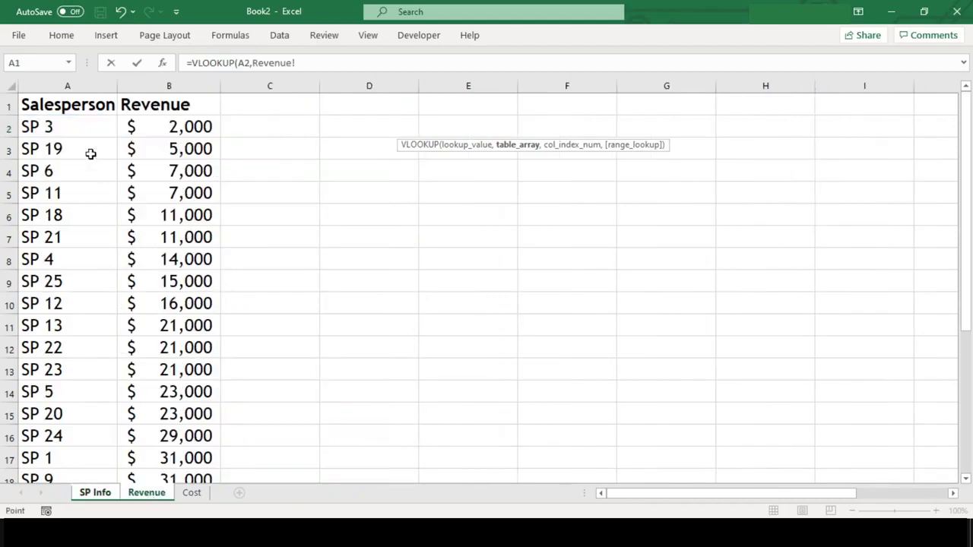
click(82, 132)
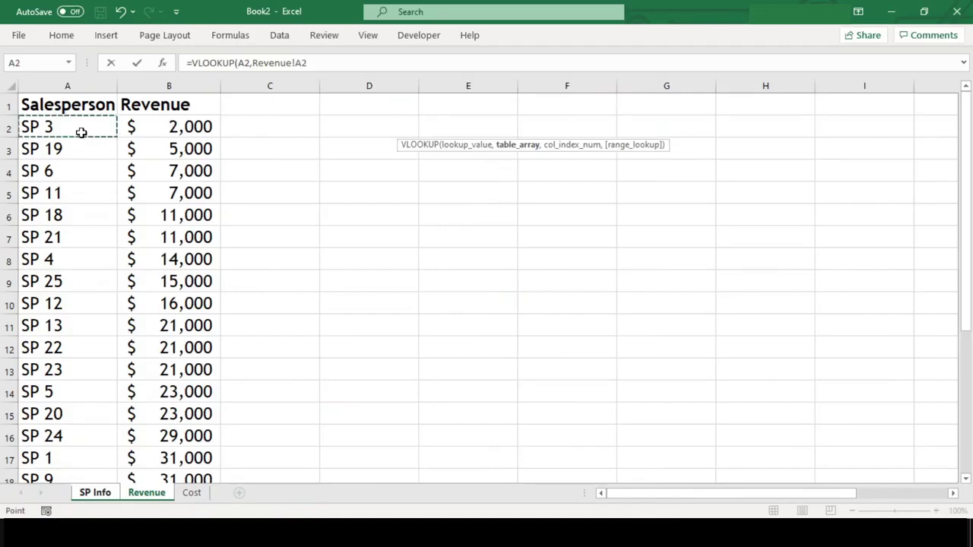
key(ctrl+shift+Down)
key(shift+Up)
key(shift+Right)
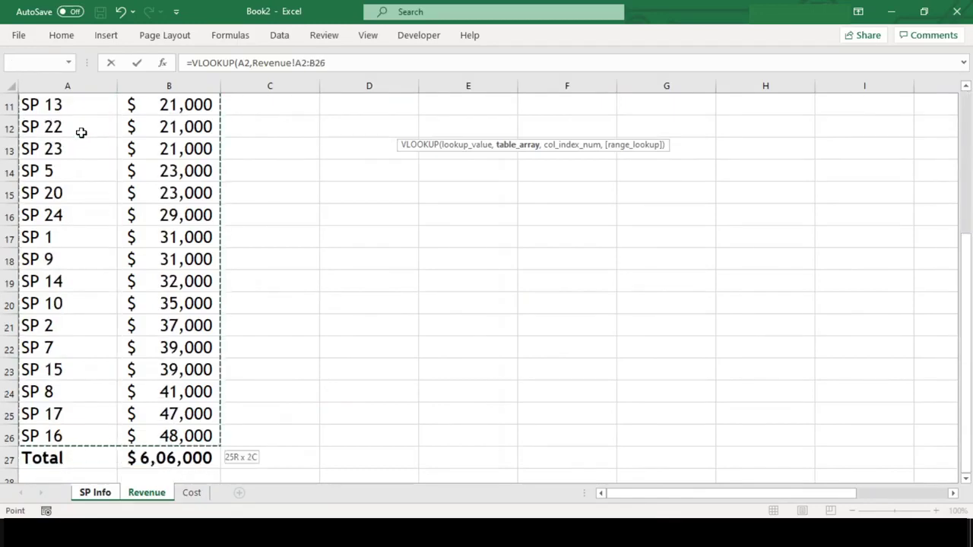
text(,)
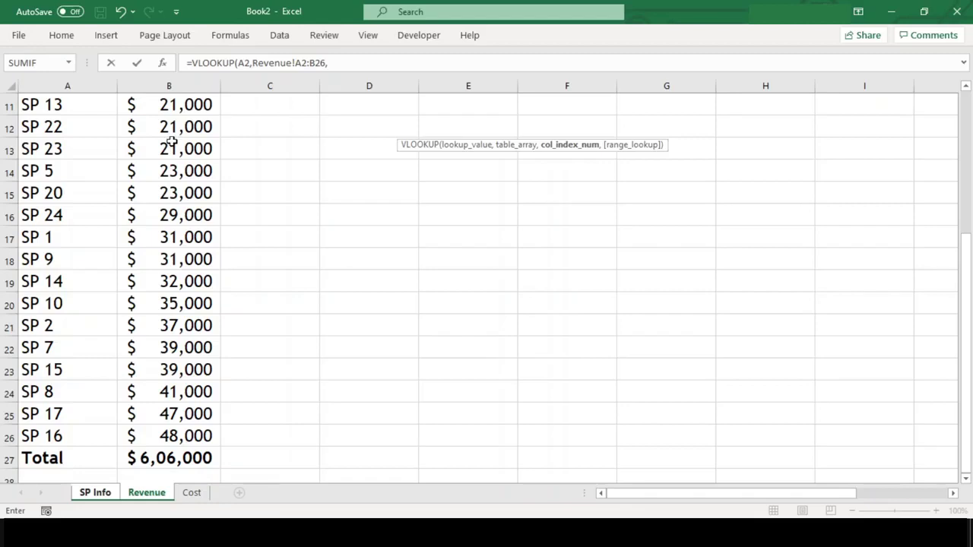
Step: Finish the lookup with column 2 and FALSE exact match, returning 31000
click(342, 66)
text(2)
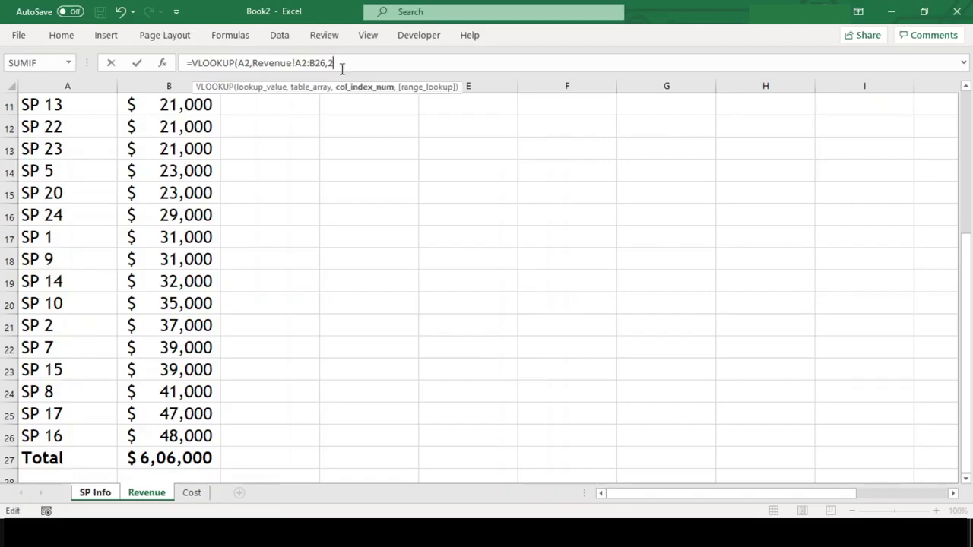
text(,)
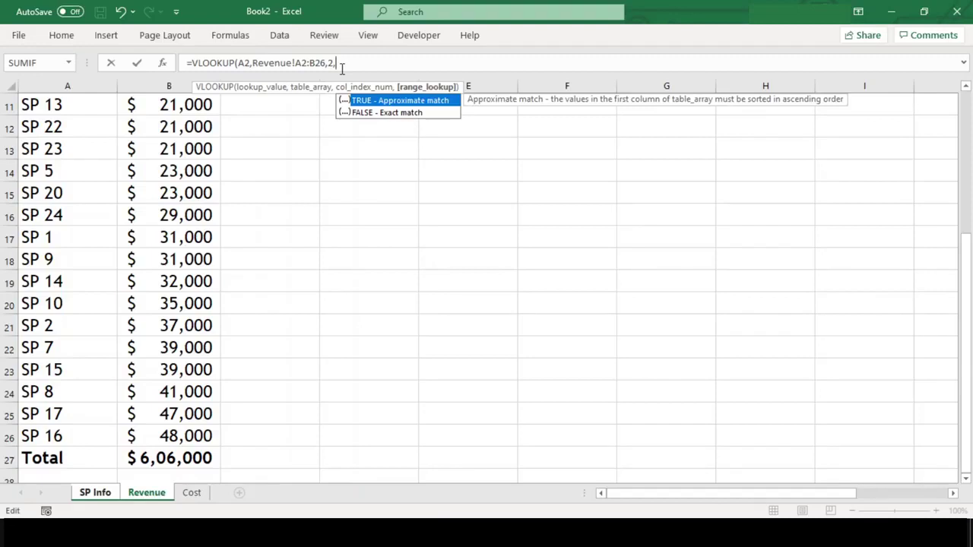
key(Down)
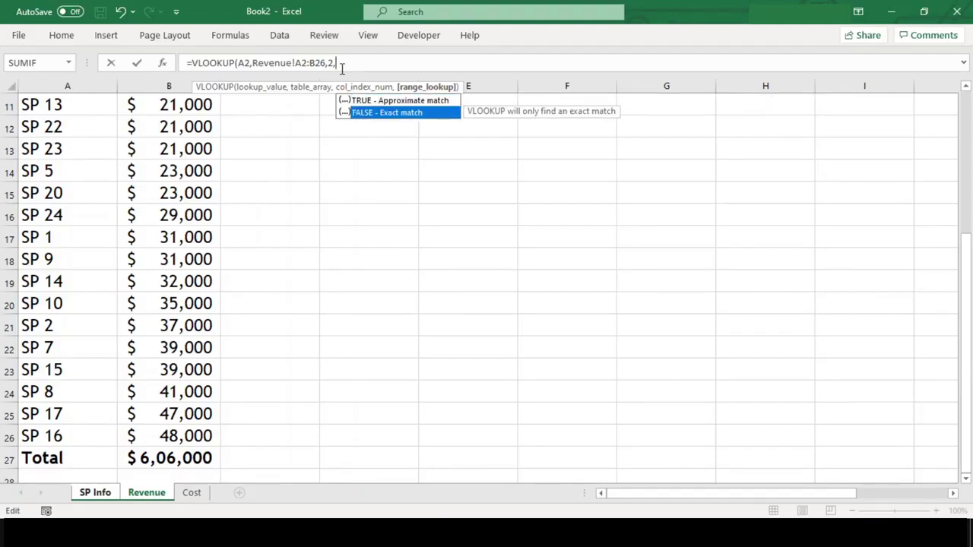
key(Tab)
text())
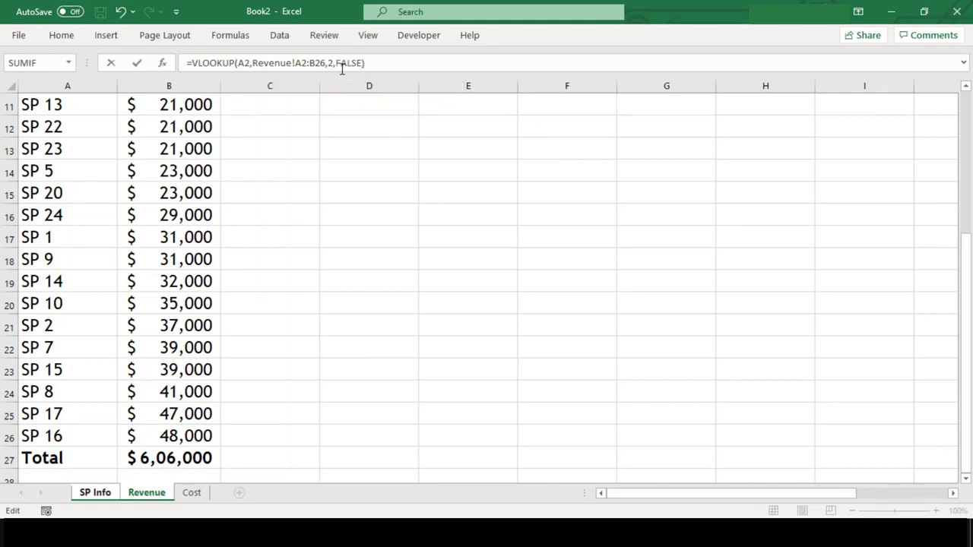
key(Return)
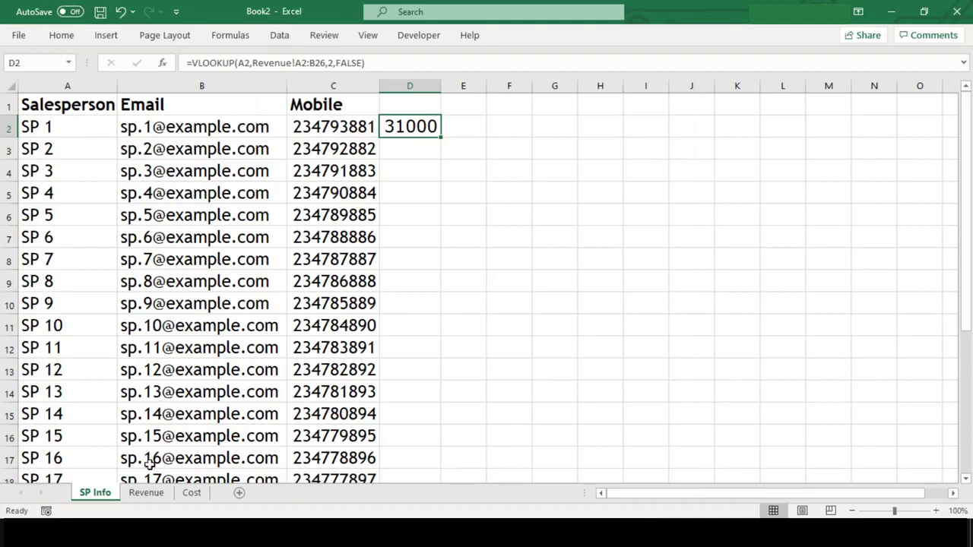
Step: Verify SP 1's revenue amount on the Revenue sheet
click(148, 494)
click(59, 238)
key(shift+Right)
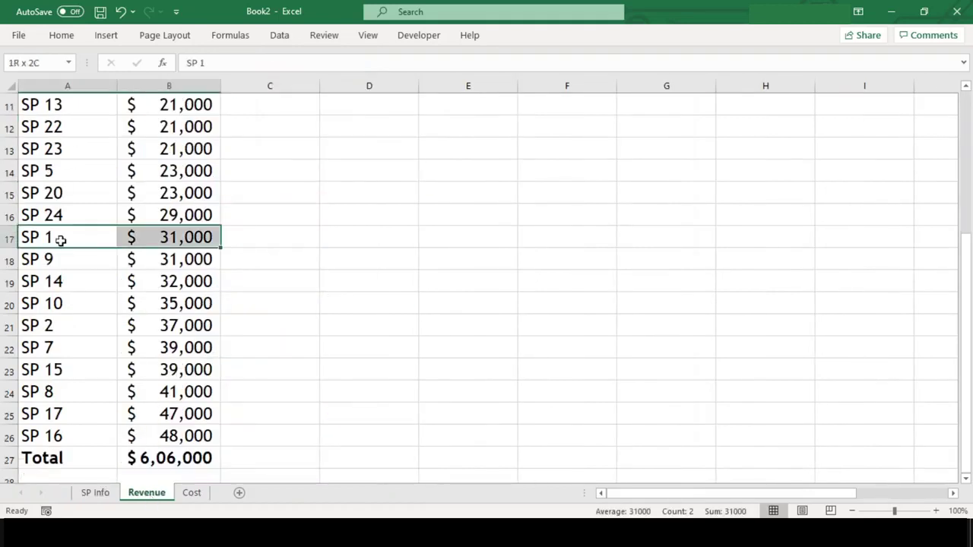
click(96, 493)
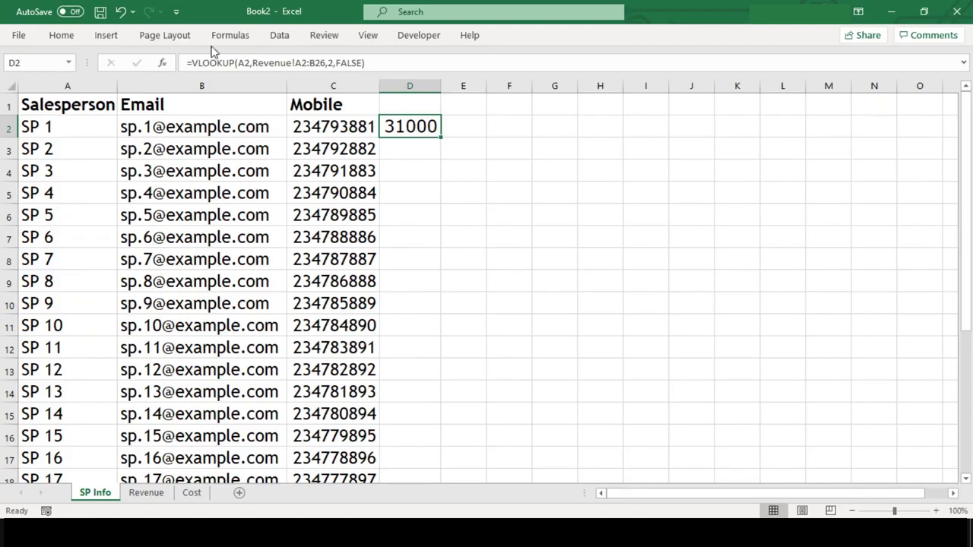
Step: Format D2 as $ English Accounting with no decimals, showing $ 31,000
click(62, 36)
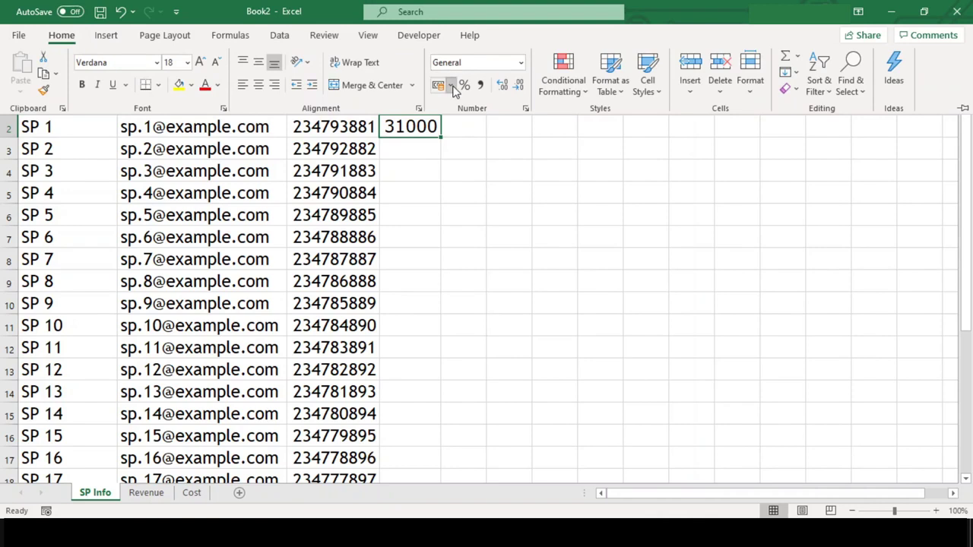
click(451, 86)
click(491, 125)
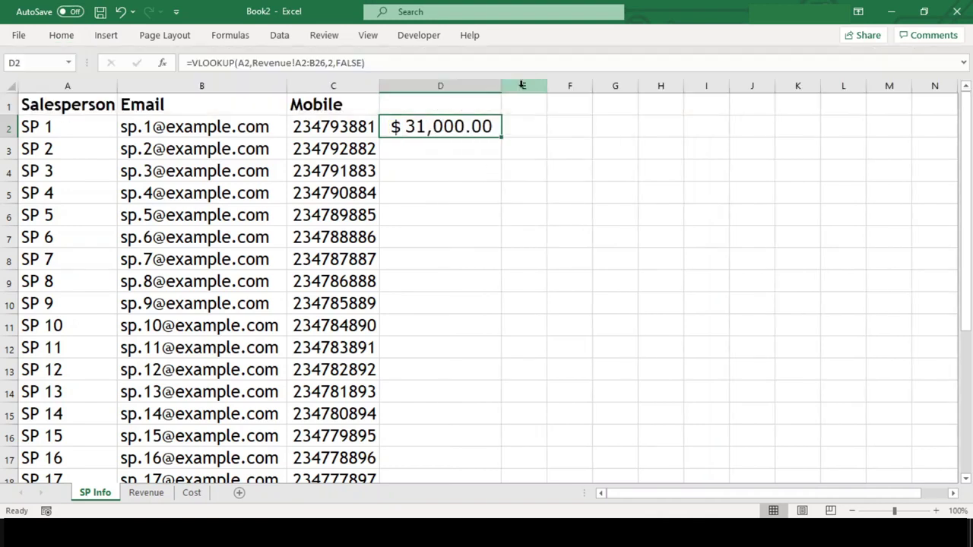
click(62, 36)
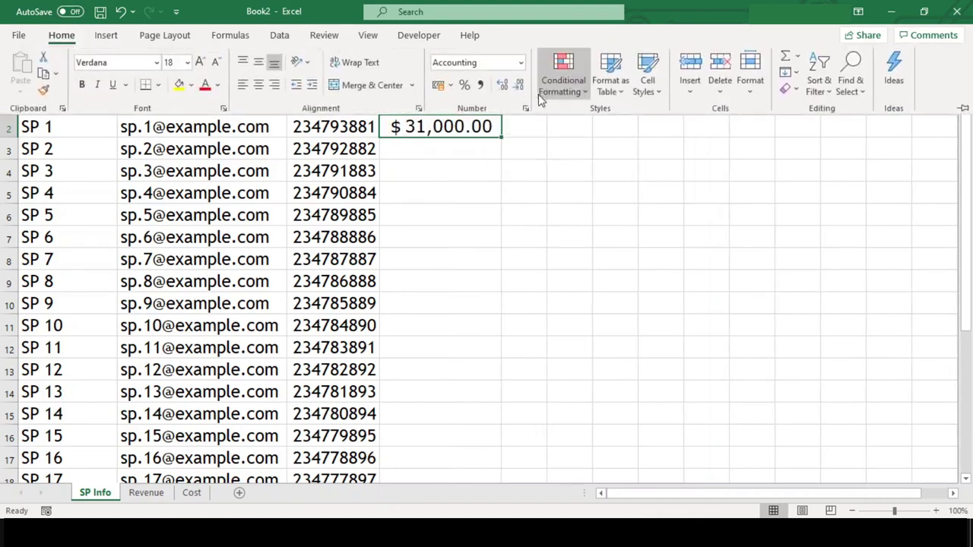
click(521, 88)
click(521, 87)
key(Up)
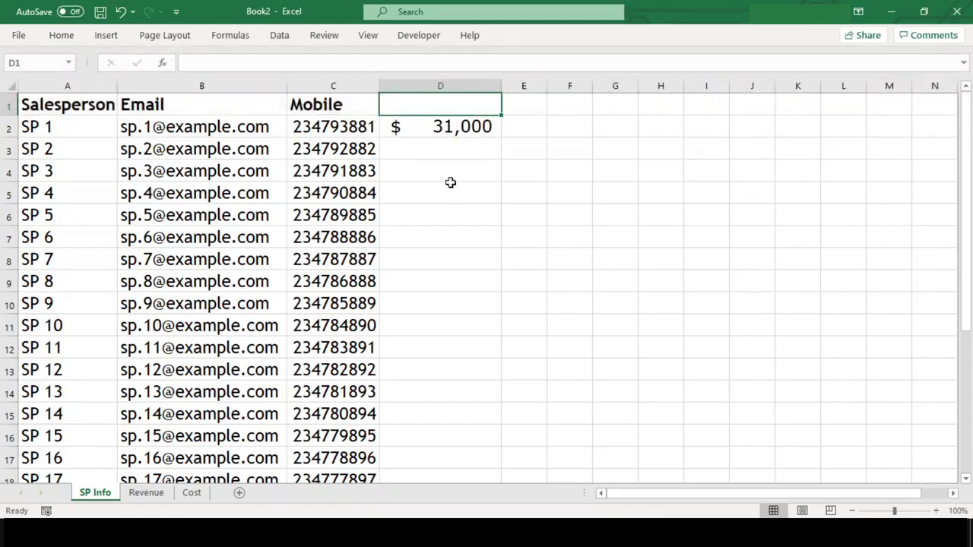
Step: Type the heading Revenue in D1
text(Revenue)
key(Return)
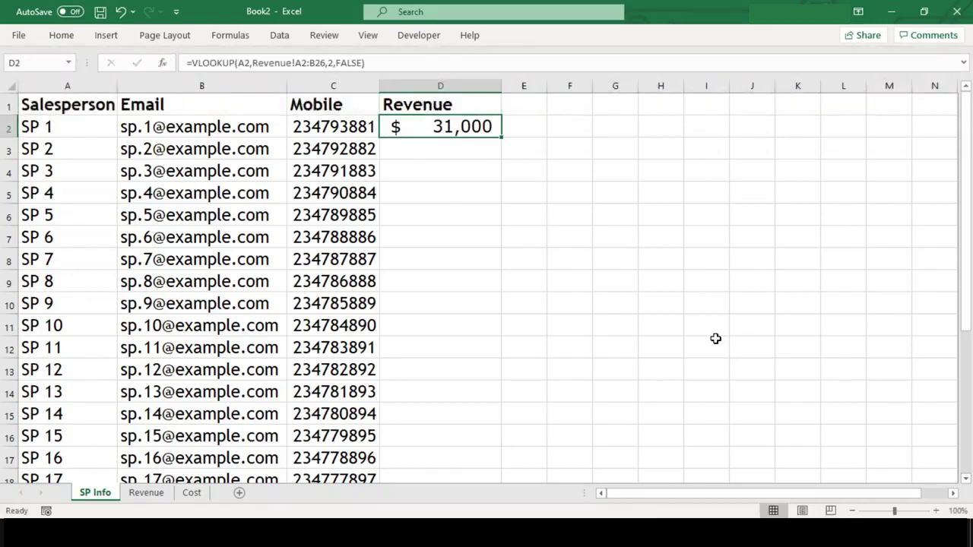
Step: Make D2's lookup table range absolute as Revenue!$A$2:$B$26
key(F2)
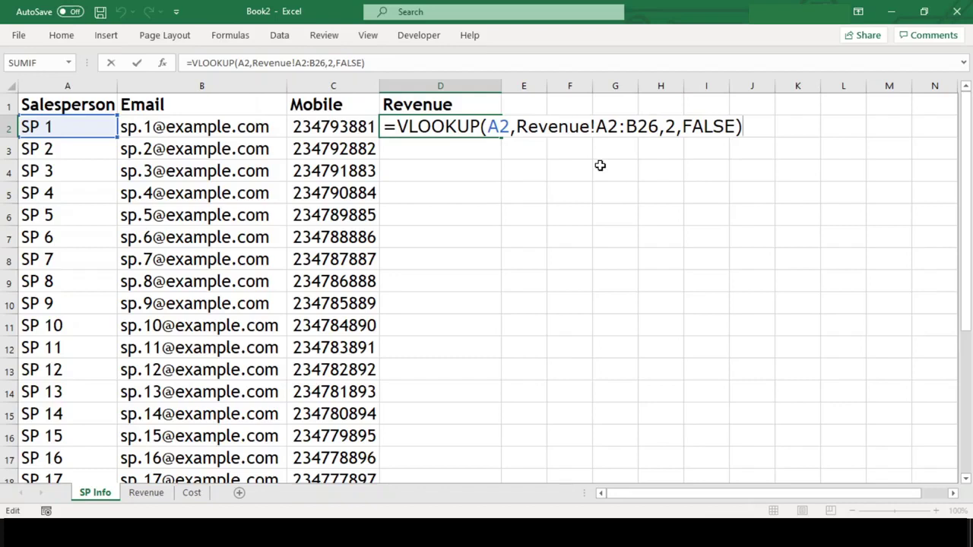
click(607, 127)
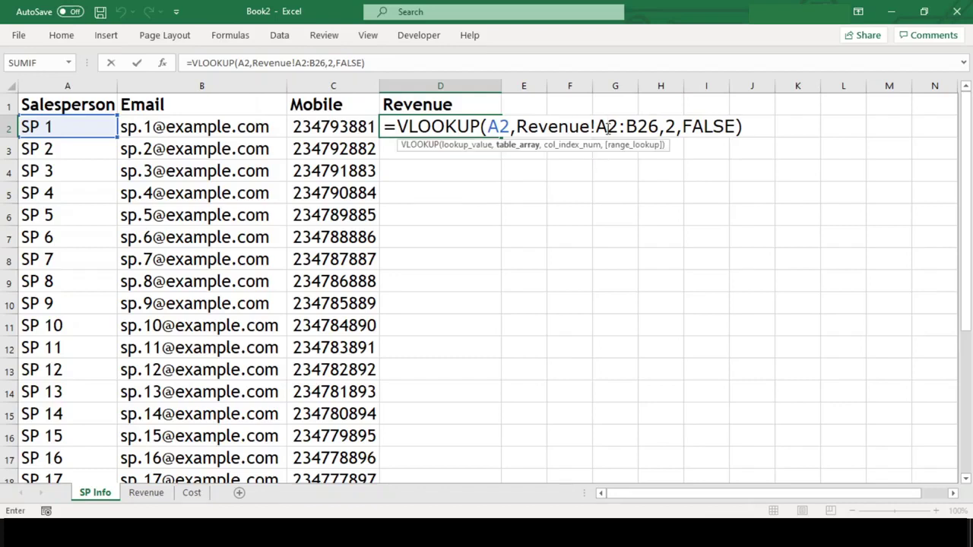
key(F4)
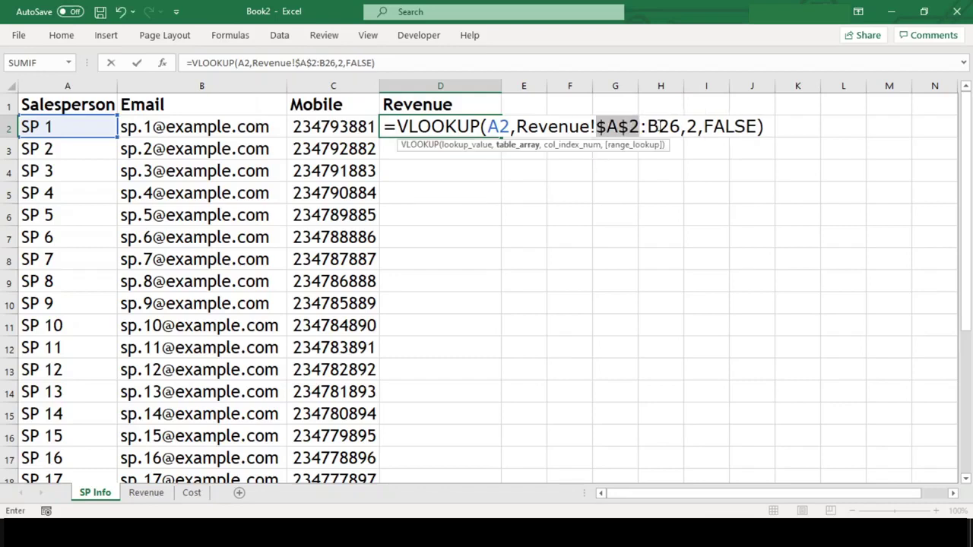
click(659, 127)
key(F4)
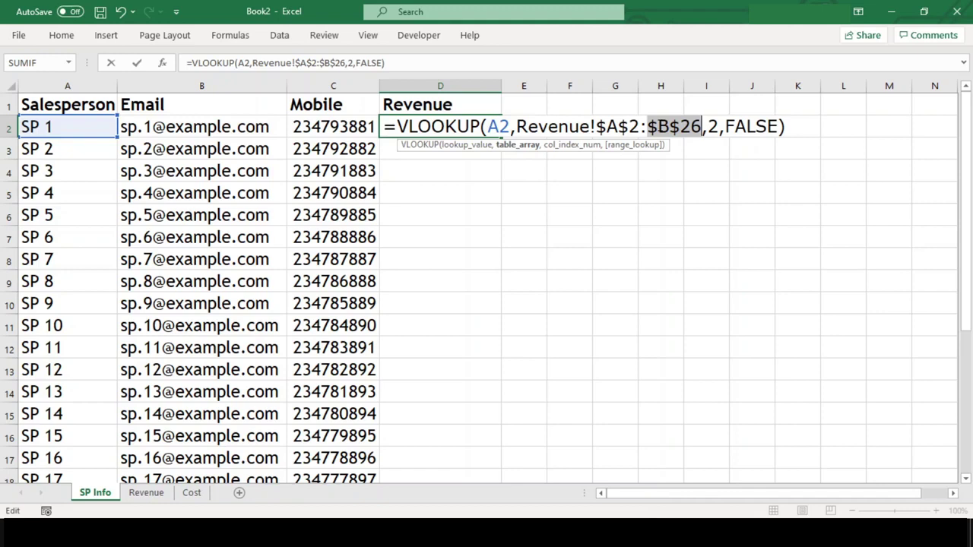
key(ctrl+Return)
Step: Copy D2's revenue formula down column D through row 26
key(ctrl+c)
key(shift+Down)
key(shift+Down)
key(shift+Down)
key(shift+Down)
key(shift+Down)
key(shift+Down)
key(shift+Down)
key(shift+Down)
key(shift+Down)
key(shift+Down)
key(shift+Down)
key(shift+Down)
key(shift+Down)
key(shift+Down)
key(shift+Down)
key(shift+Down)
key(shift+Down)
key(shift+Down)
key(shift+Down)
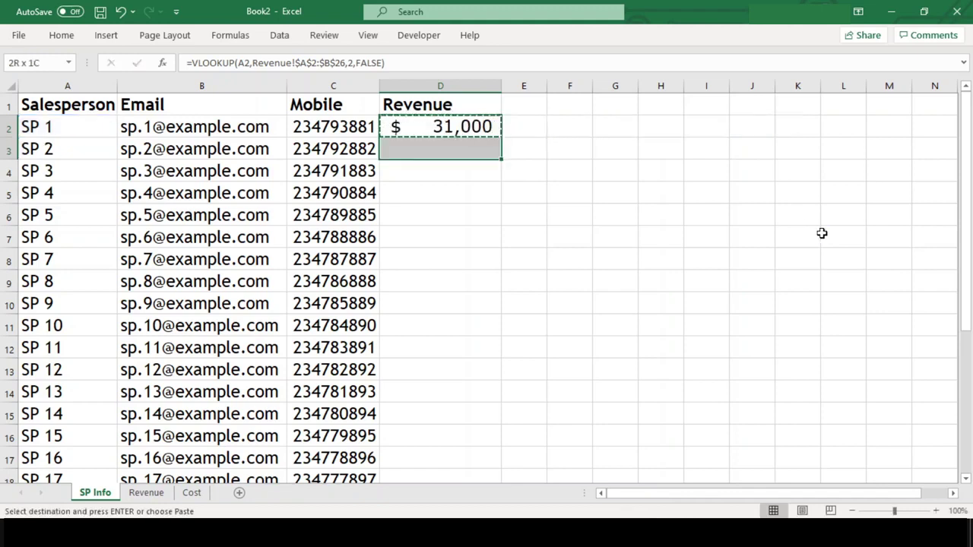
key(shift+Down)
key(shift+Down)
key(shift+Down)
key(shift+Down)
key(shift+Down)
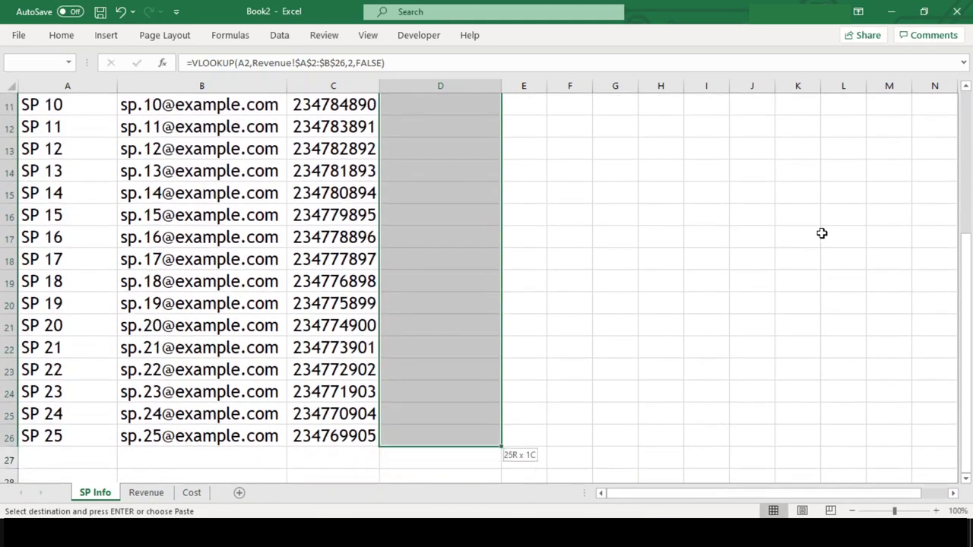
key(ctrl+v)
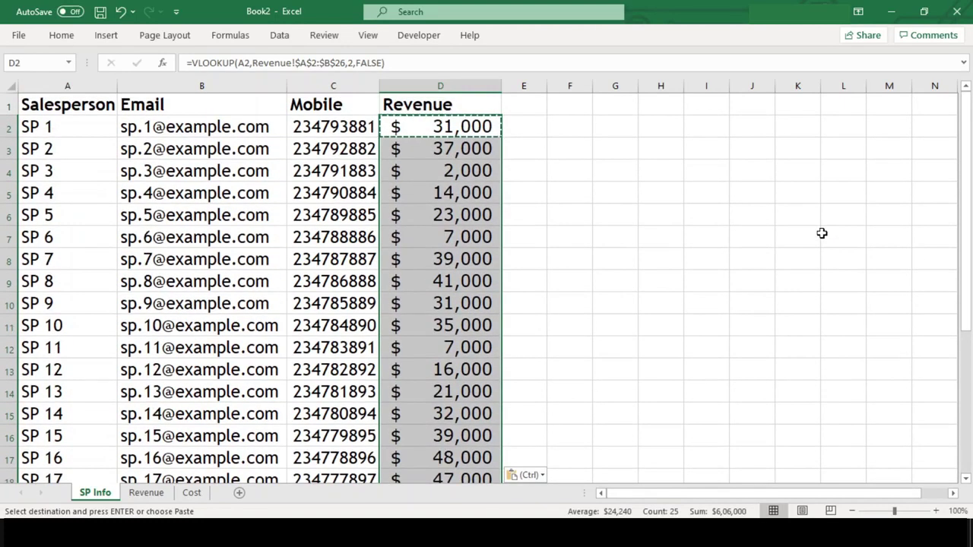
key(Escape)
click(419, 168)
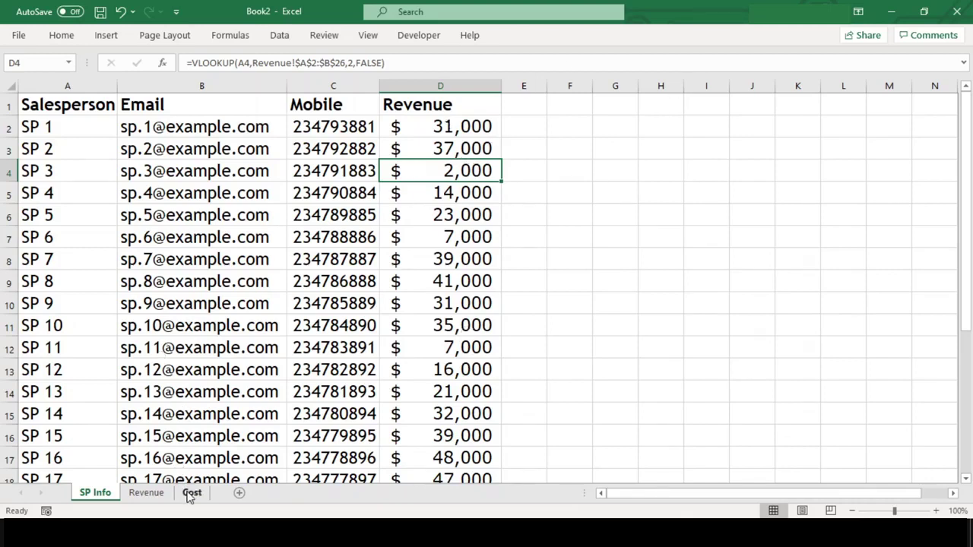
Step: Copy the Salary, Commission and Allowance headers from Cost into E1:G1 and autofit them
click(192, 493)
click(179, 105)
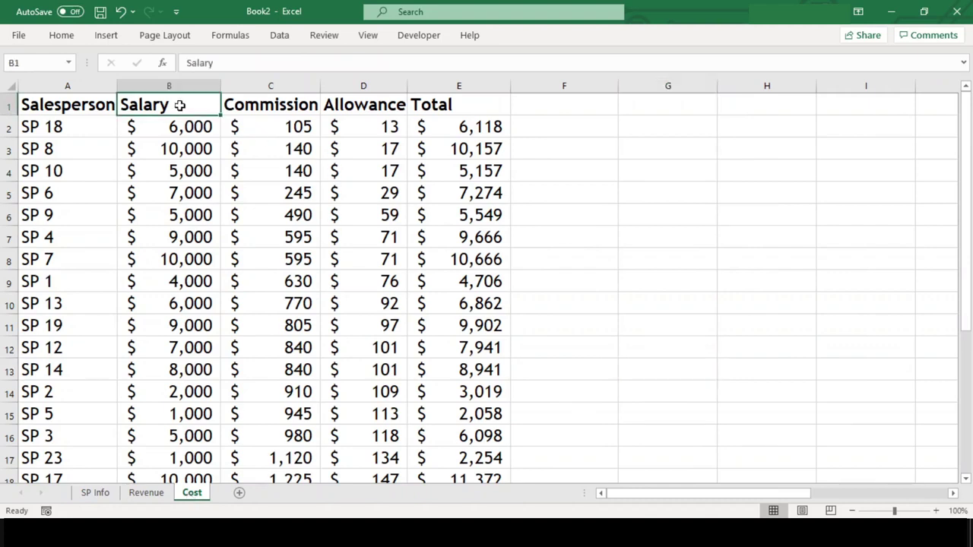
key(shift+Right)
key(shift+Right)
key(ctrl+c)
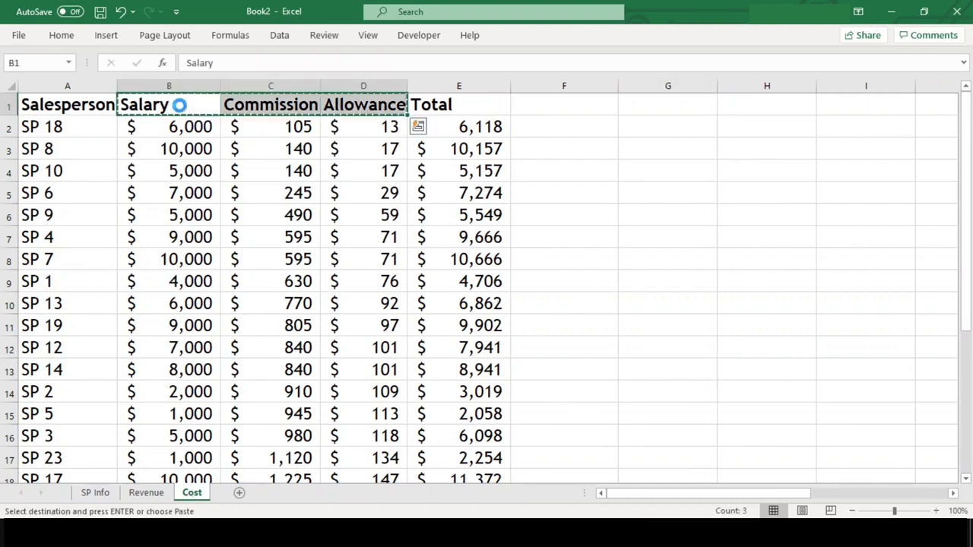
click(95, 492)
click(520, 102)
key(ctrl+v)
key(alt+h)
key(o)
key(i)
Step: Start a VLOOKUP in E2 using A2 as the lookup value
click(539, 126)
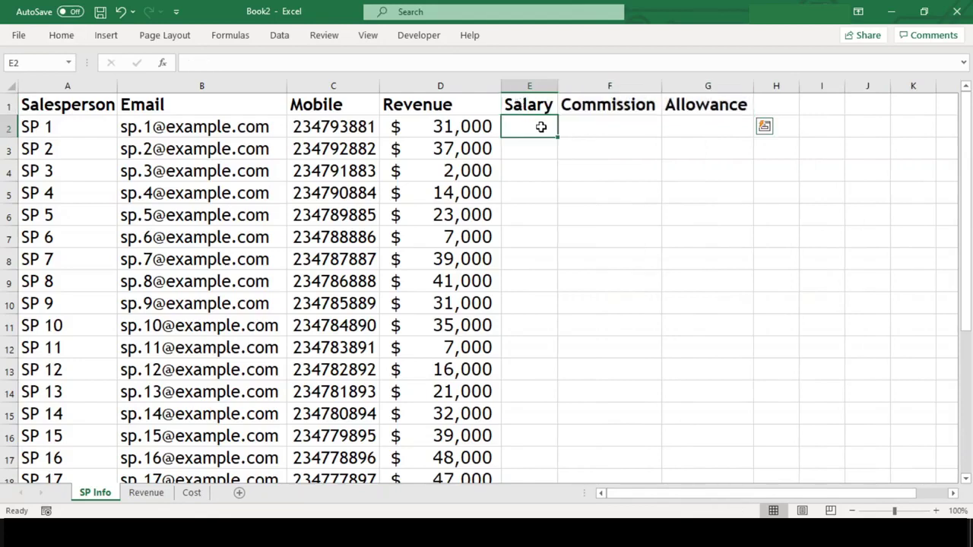
text(=vo)
key(BackSpace)
text(l)
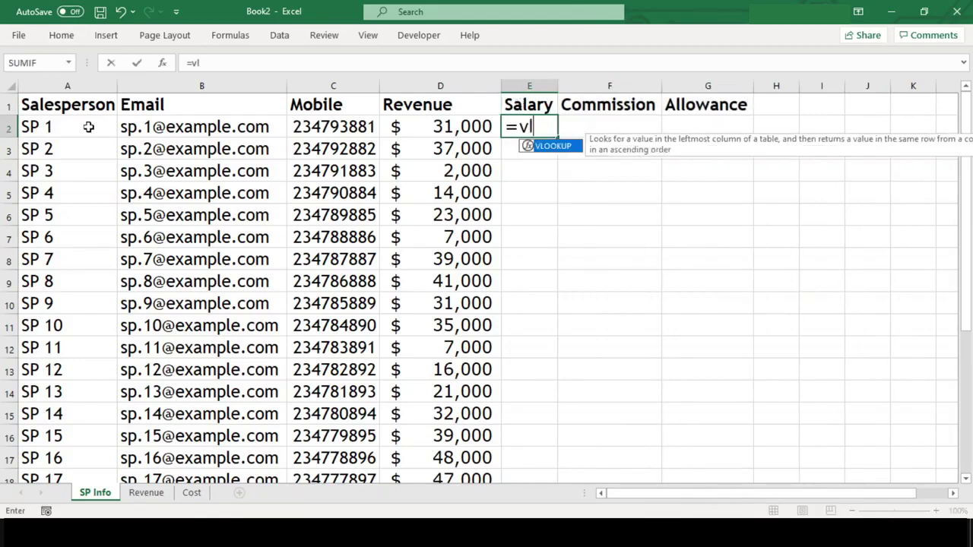
key(Tab)
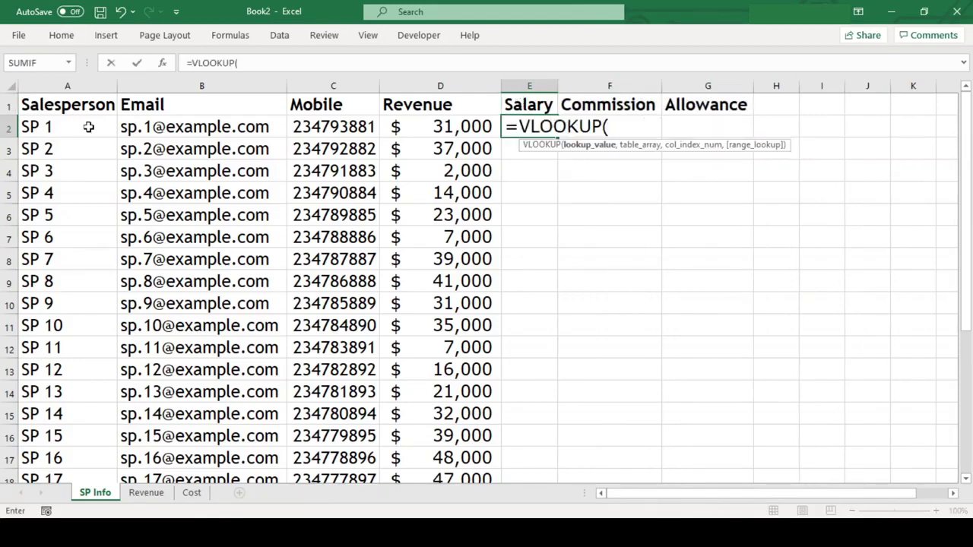
click(88, 127)
text(,)
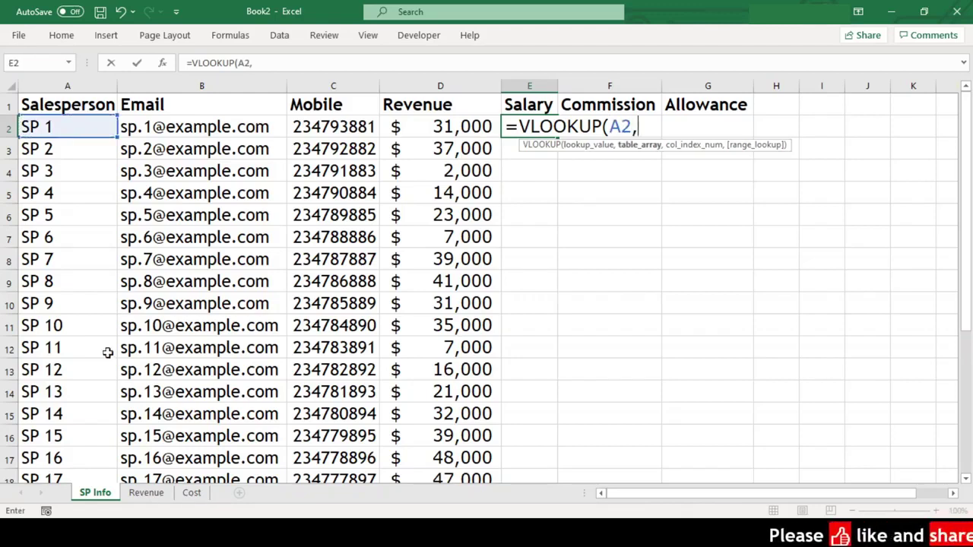
Step: Complete the lookup with Cost!A2:E26, column 2, FALSE, returning 4000
click(192, 493)
scroll(71, 114, up, 4)
click(71, 120)
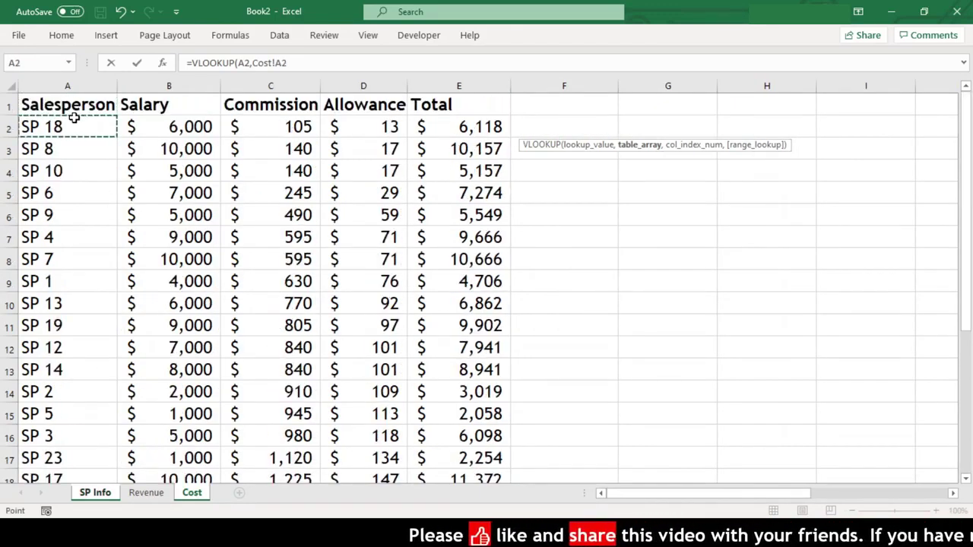
key(ctrl+shift+Down)
key(shift+Right)
key(shift+Right)
key(shift+Right)
key(shift+Right)
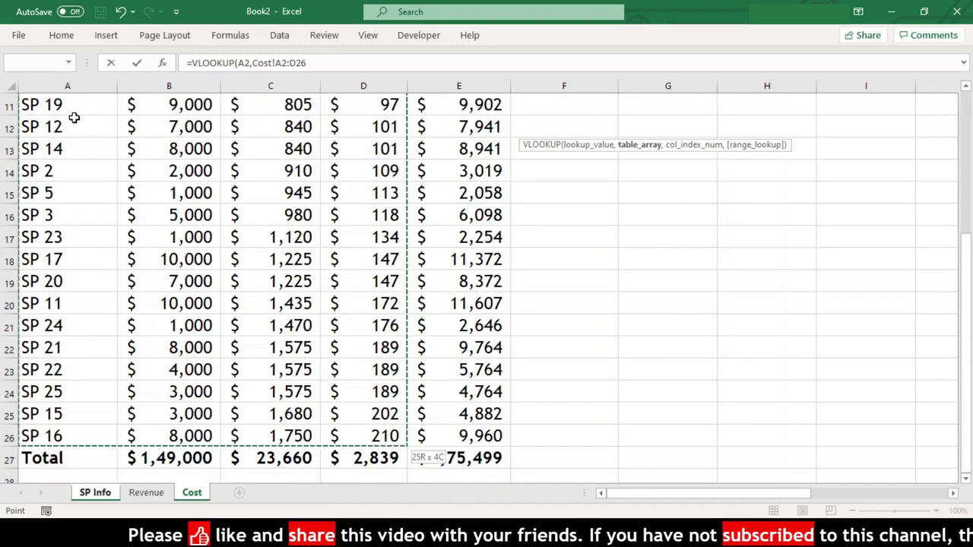
text(,)
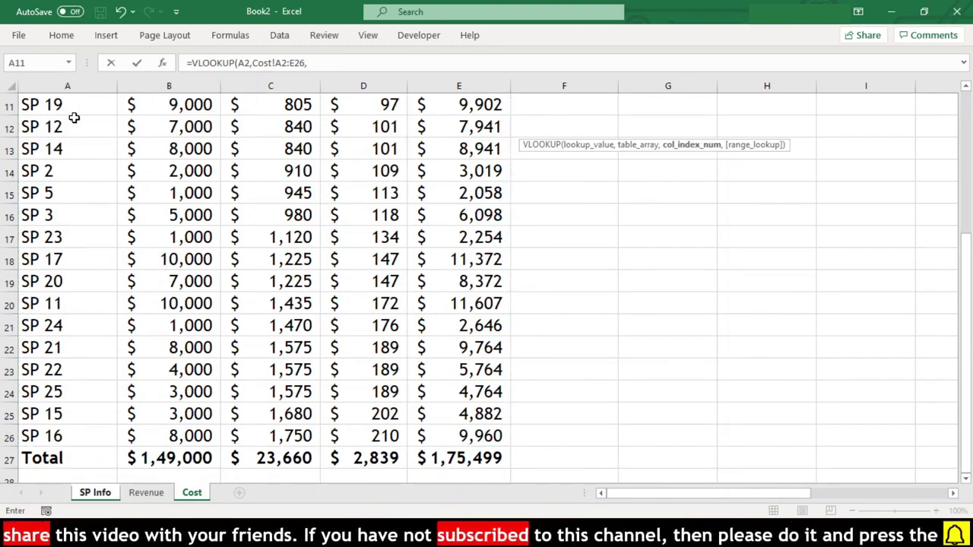
scroll(74, 118, up, 3)
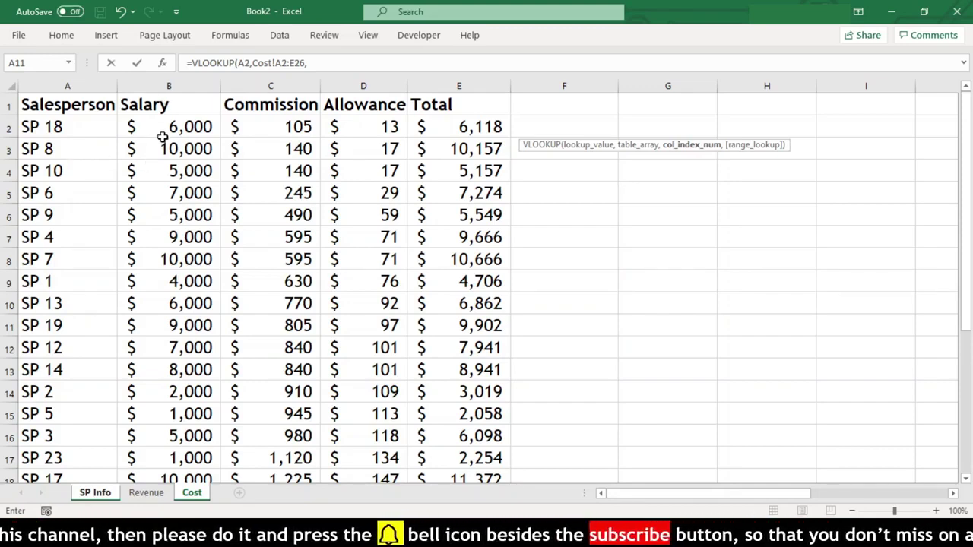
text(2,false)
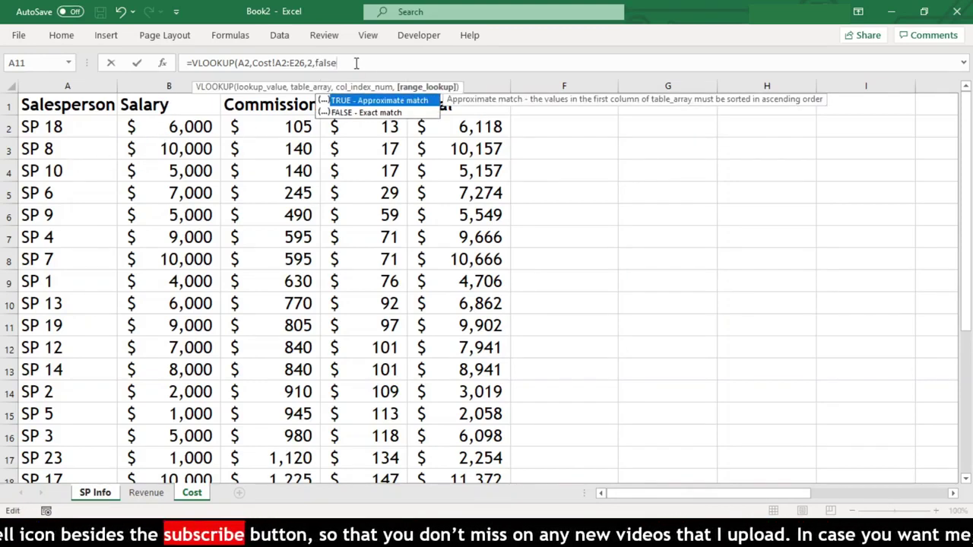
key(Return)
key(Up)
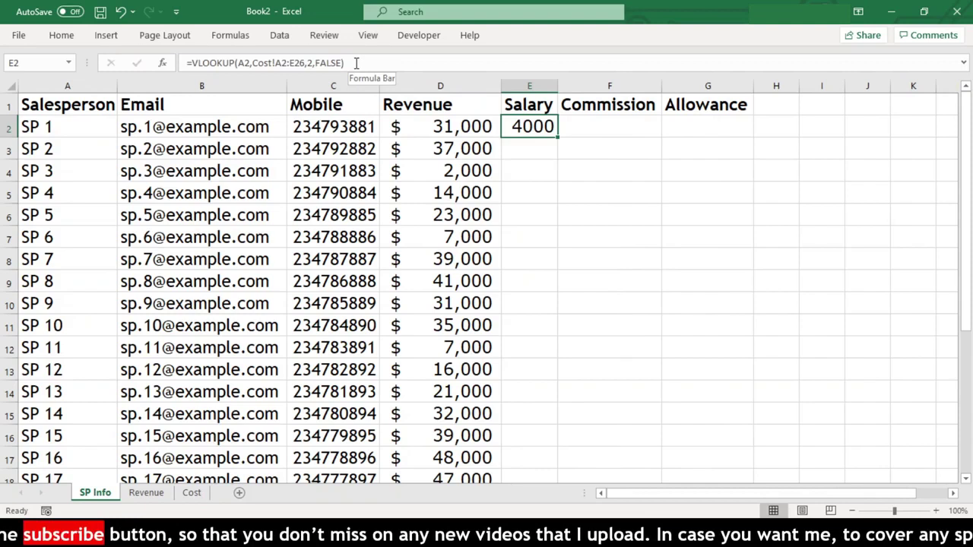
key(Left)
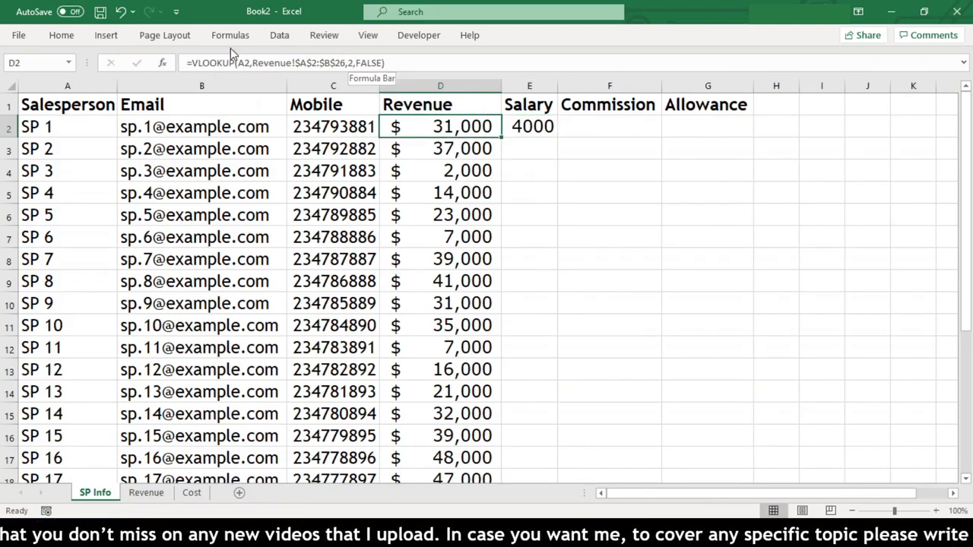
Step: Copy D2's dollar format onto E2 with Format Painter
click(61, 35)
click(44, 89)
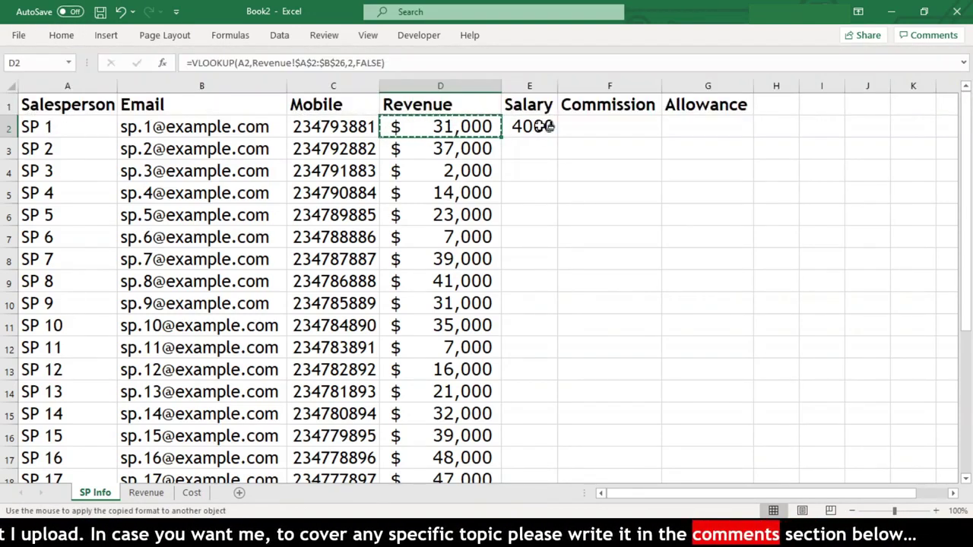
click(540, 126)
Step: Make E2's lookup range absolute as Cost!$A$2:$E$26
key(F2)
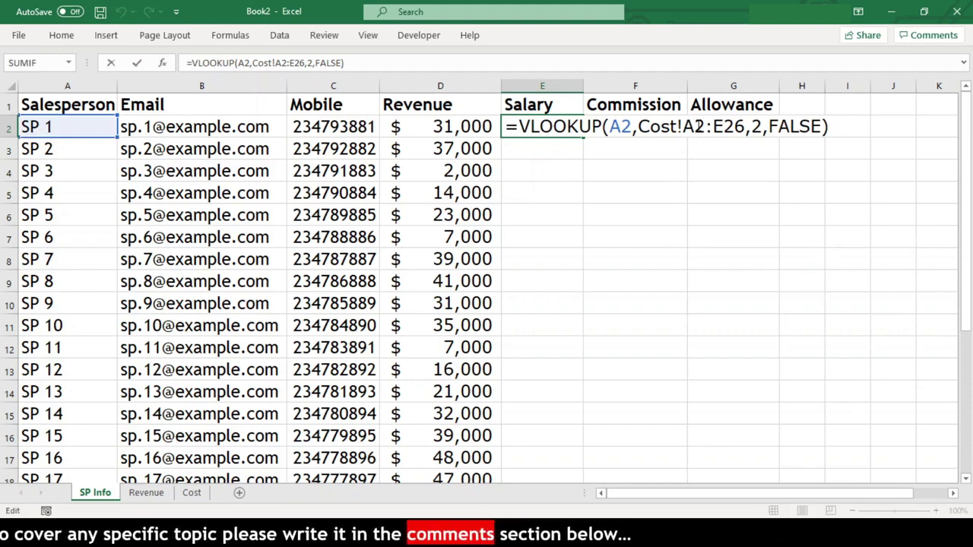
click(696, 126)
key(F4)
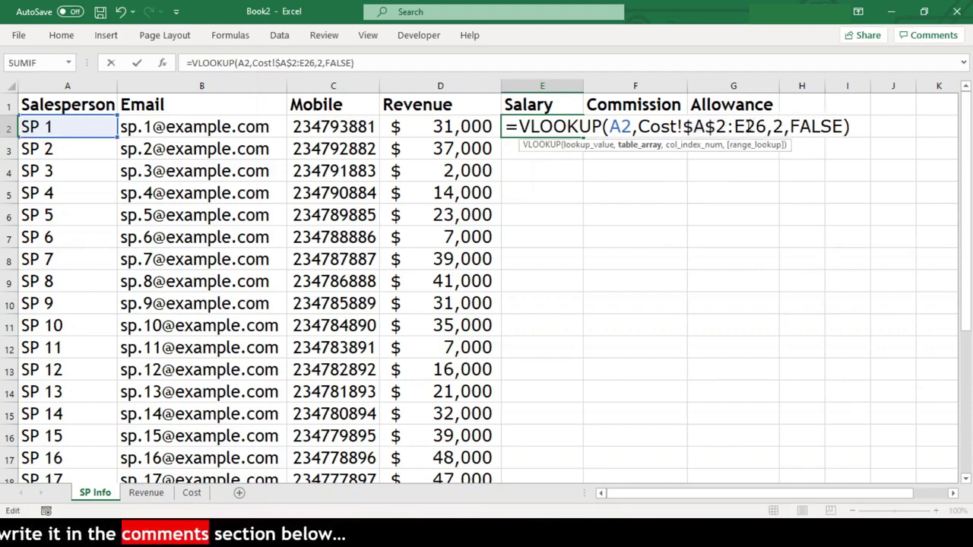
click(746, 126)
key(F4)
key(Return)
key(Up)
Step: Fill the salary formula down column E and autofit the column
scroll(746, 124, down, 1)
key(ctrl+c)
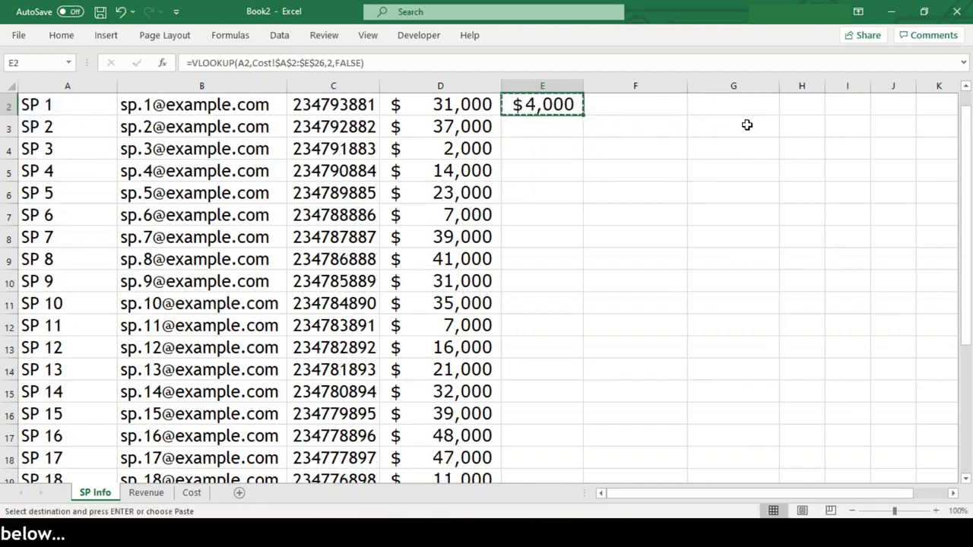
key(shift+Down)
key(shift+Down)
key(shift+Down)
key(shift+Down)
key(shift+Down)
key(shift+Down)
key(shift+Down)
key(shift+Down)
key(shift+Down)
key(shift+Down)
key(shift+Down)
key(shift+Down)
key(shift+Down)
key(shift+Down)
key(shift+Down)
key(shift+Down)
key(shift+Down)
key(shift+Down)
key(shift+Down)
key(shift+Down)
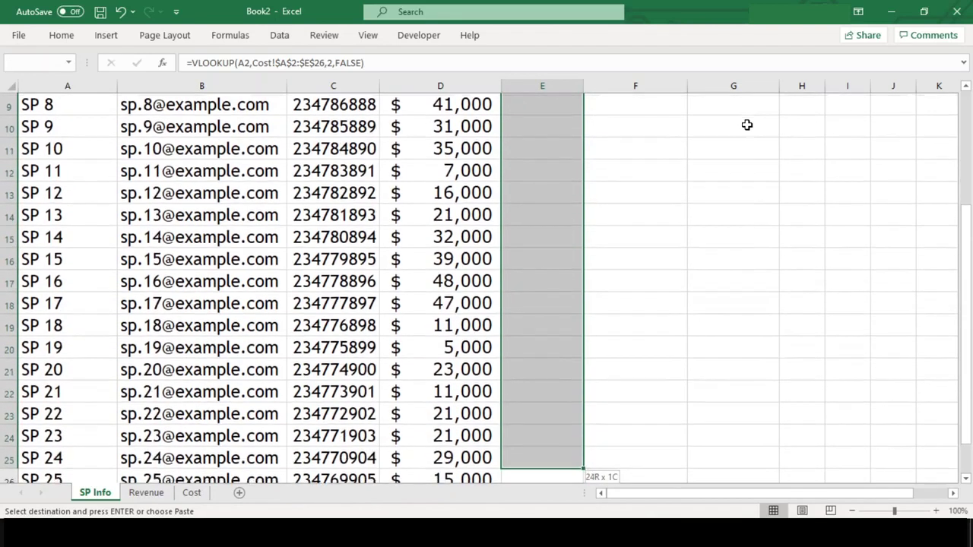
key(Return)
key(alt+h)
key(o)
key(i)
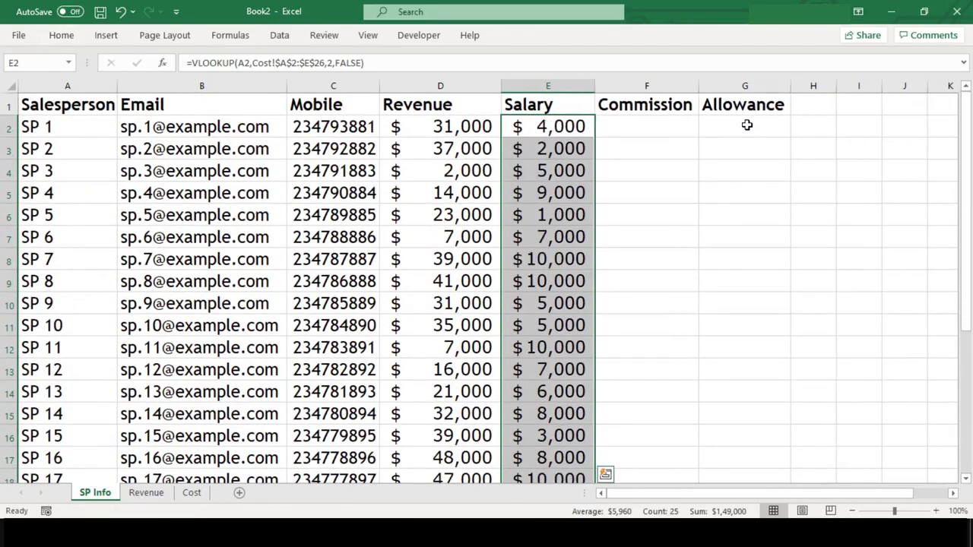
Step: Copy the text of E2's salary lookup formula
click(562, 127)
double_click(572, 129)
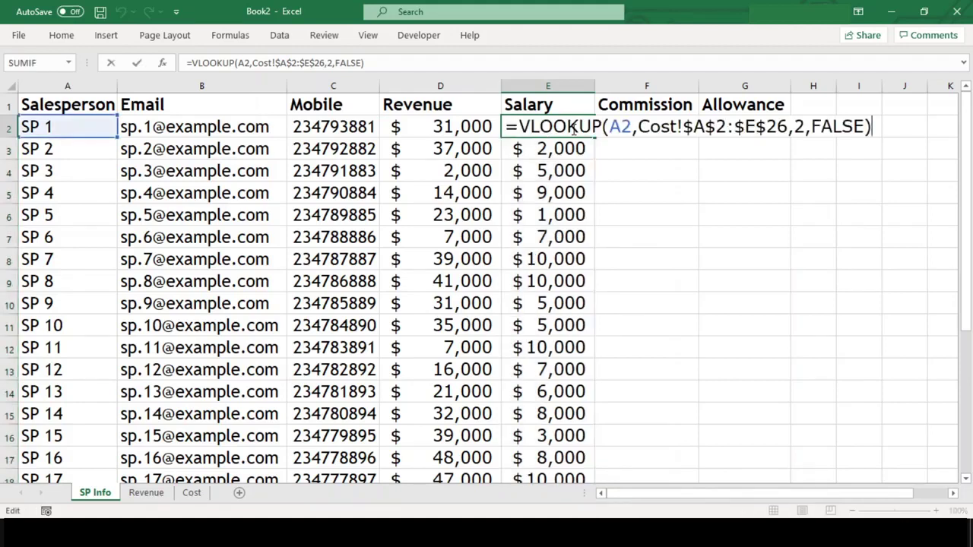
key(ctrl+shift+Left)
key(ctrl+shift+Left)
key(ctrl+shift+Left)
key(ctrl+shift+Left)
key(ctrl+shift+Left)
key(ctrl+shift+Left)
key(ctrl+shift+Left)
key(ctrl+shift+Left)
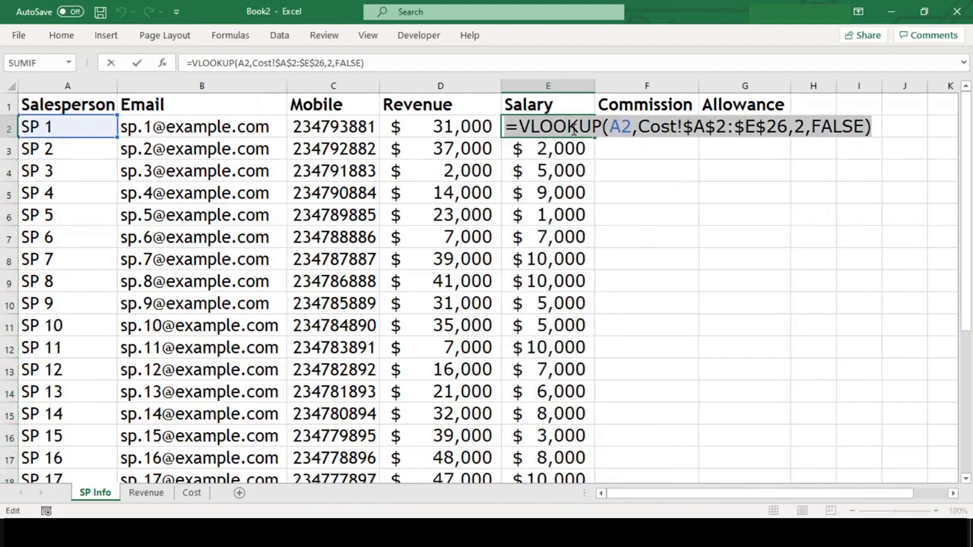
key(Escape)
Step: Paste the lookup into F2 with column index 3, showing Commission 630
key(Right)
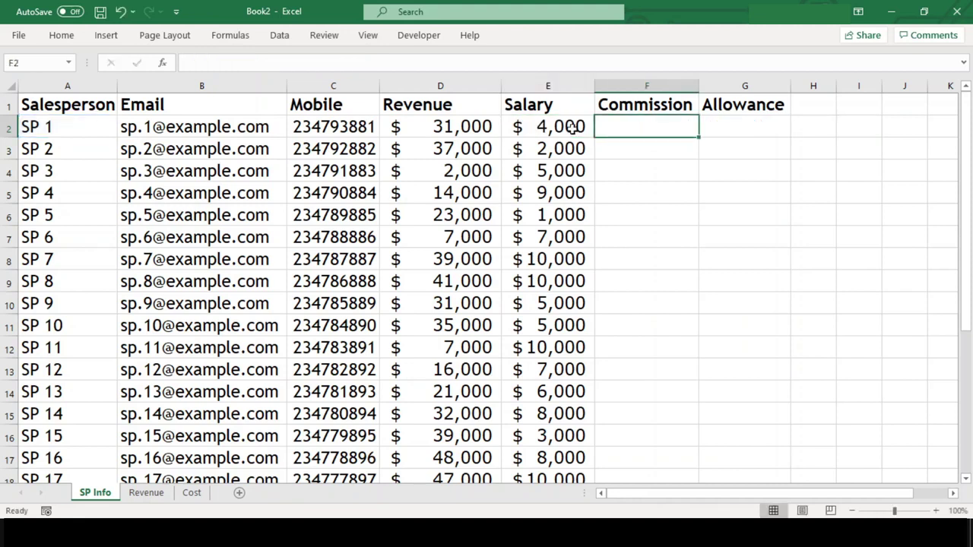
key(F2)
key(ctrl+v)
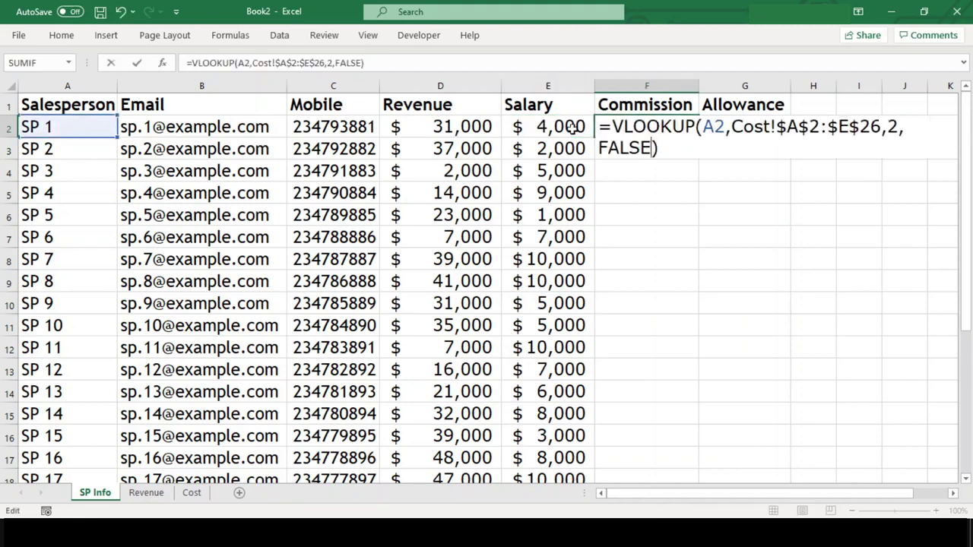
key(Left)
key(Left)
key(Left)
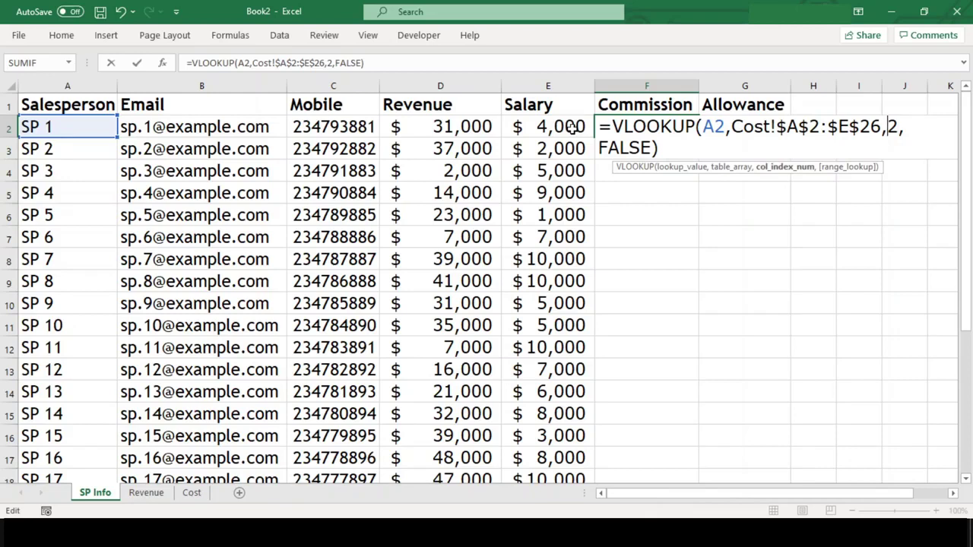
key(shift+Right)
text(3)
key(End)
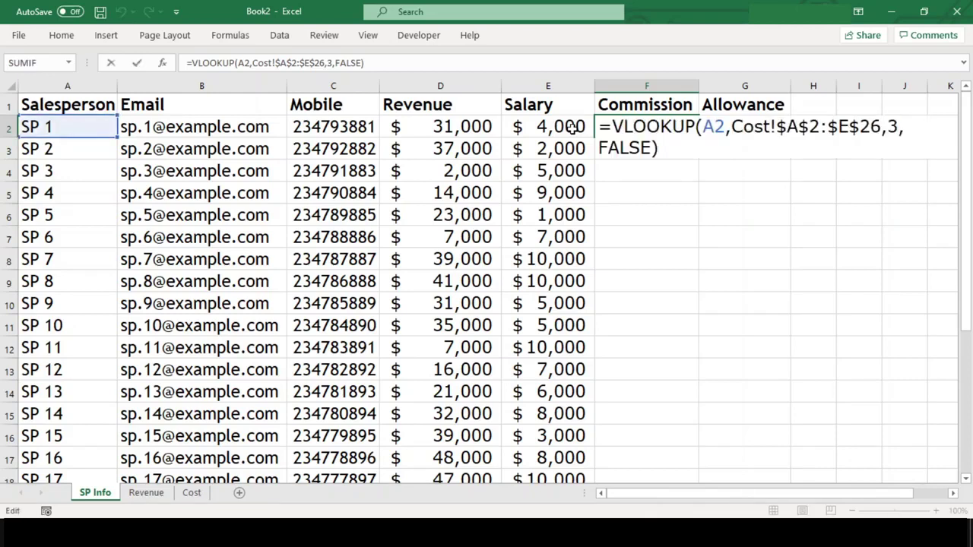
key(shift+Home)
key(ctrl+Return)
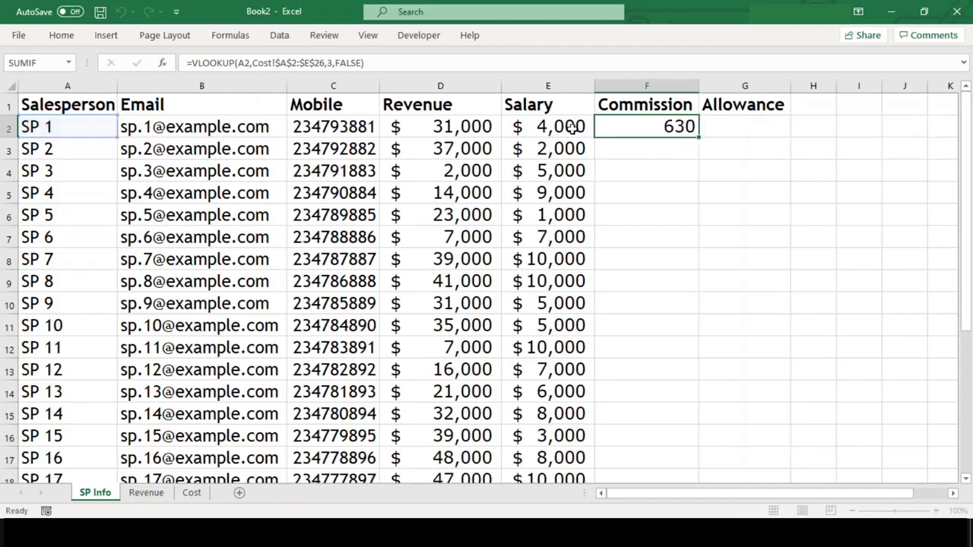
Step: Paste the lookup into G2 with column index 4, showing Allowance 76
key(Right)
key(F2)
key(ctrl+v)
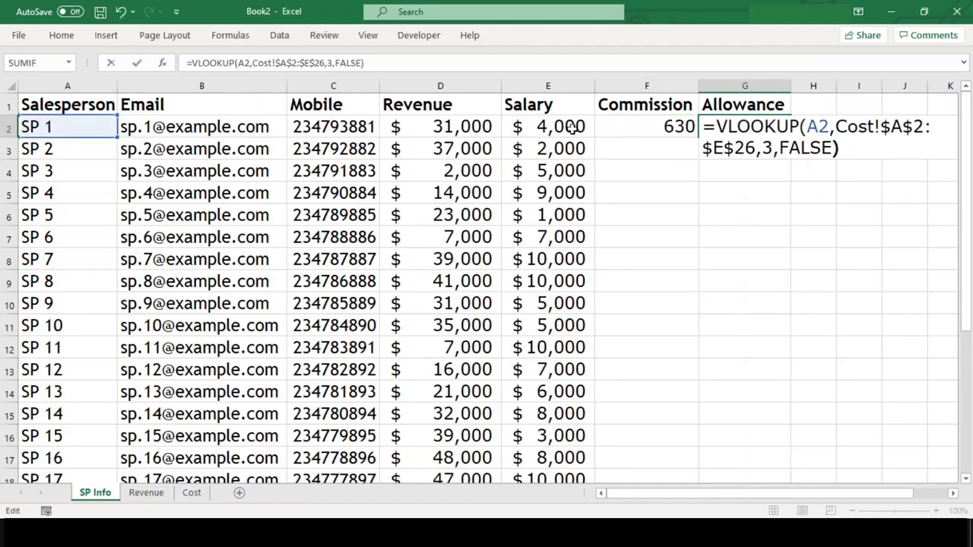
key(Left)
key(Left)
key(Left)
key(Left)
key(Left)
key(Left)
key(Left)
key(shift+Left)
text(4)
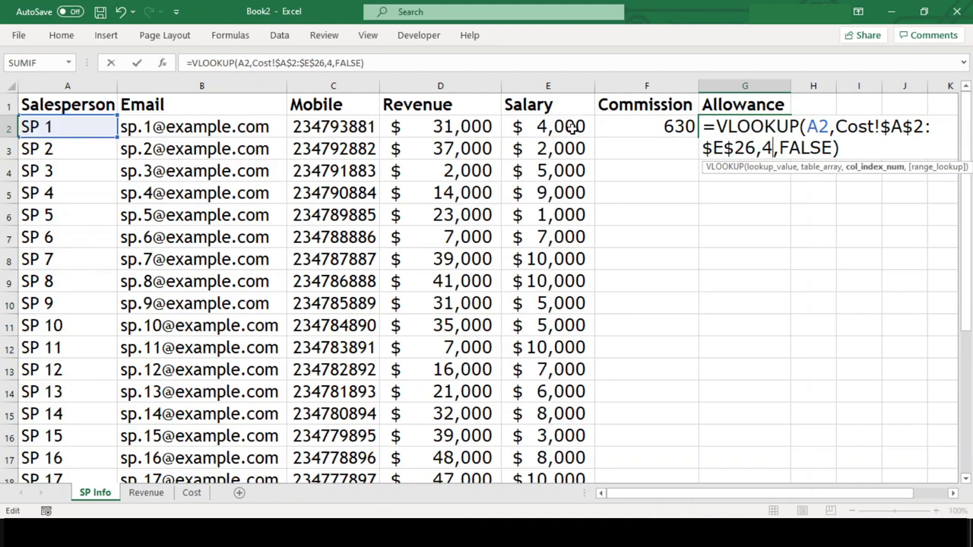
key(Return)
click(572, 127)
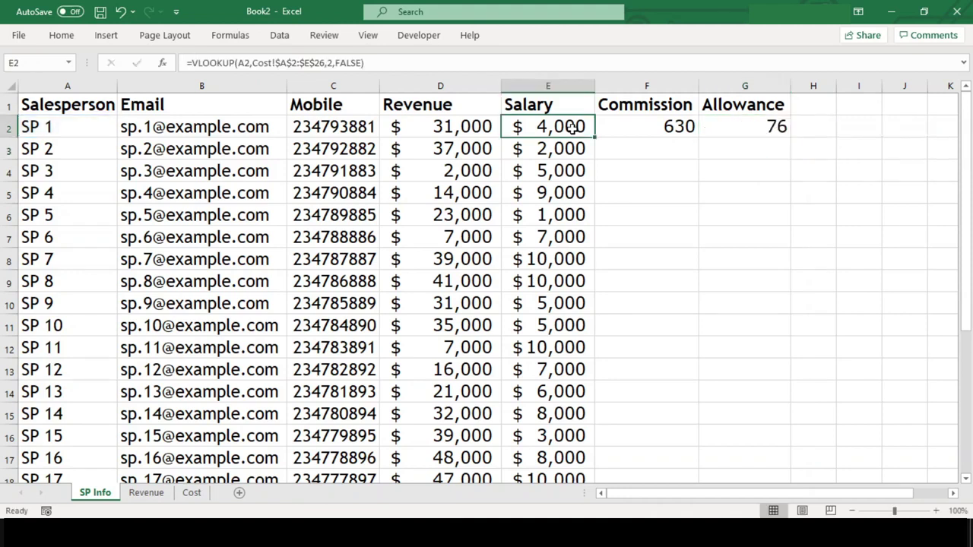
click(61, 35)
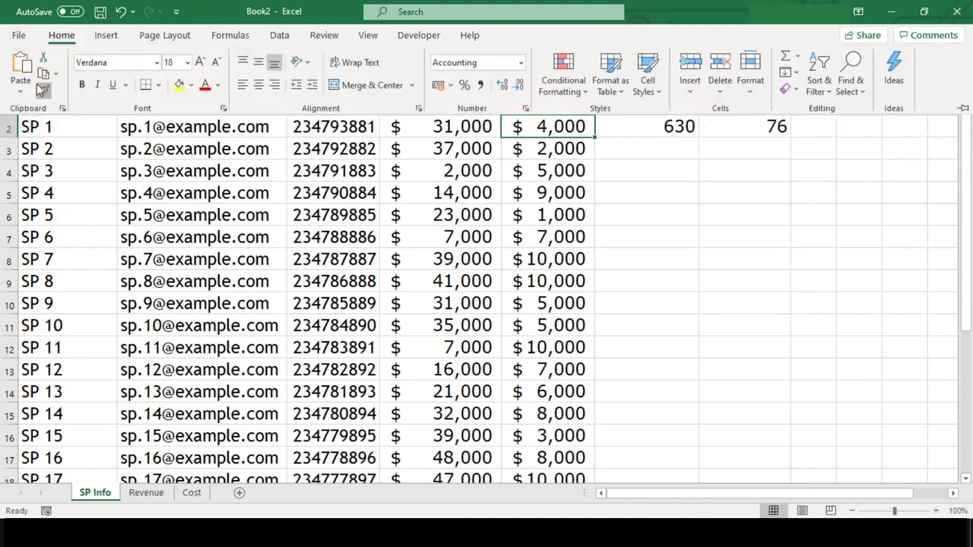
Step: Paint E2's dollar format onto F2:G2 and copy both formulas down through row 26
click(43, 90)
mouse_move(628, 131)
mouse_down()
mouse_move(698, 114)
mouse_move(703, 128)
mouse_up()
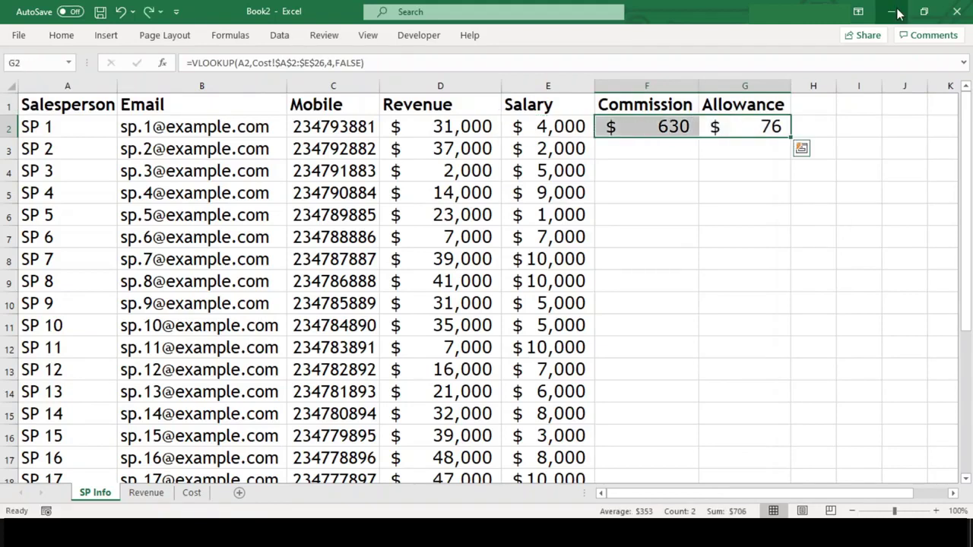
key(ctrl+c)
key(Down)
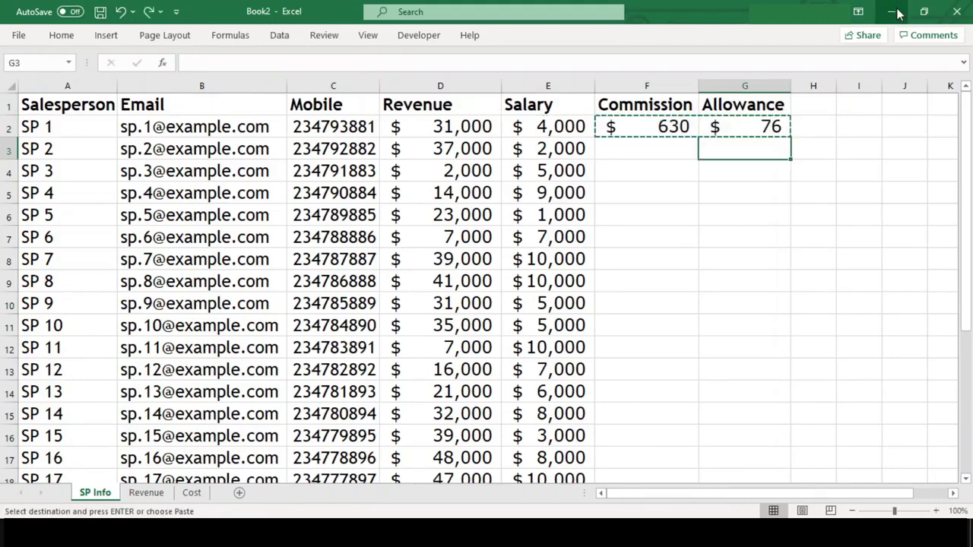
key(shift+Right)
key(shift+Down)
key(shift+Down)
key(shift+Down)
key(shift+Down)
key(shift+Down)
key(shift+Down)
key(shift+Down)
key(shift+Down)
key(shift+Down)
key(shift+Down)
key(shift+Down)
key(shift+Down)
key(shift+Down)
key(shift+Down)
key(shift+Down)
key(shift+Down)
key(shift+Down)
key(shift+Down)
key(shift+Down)
key(shift+Down)
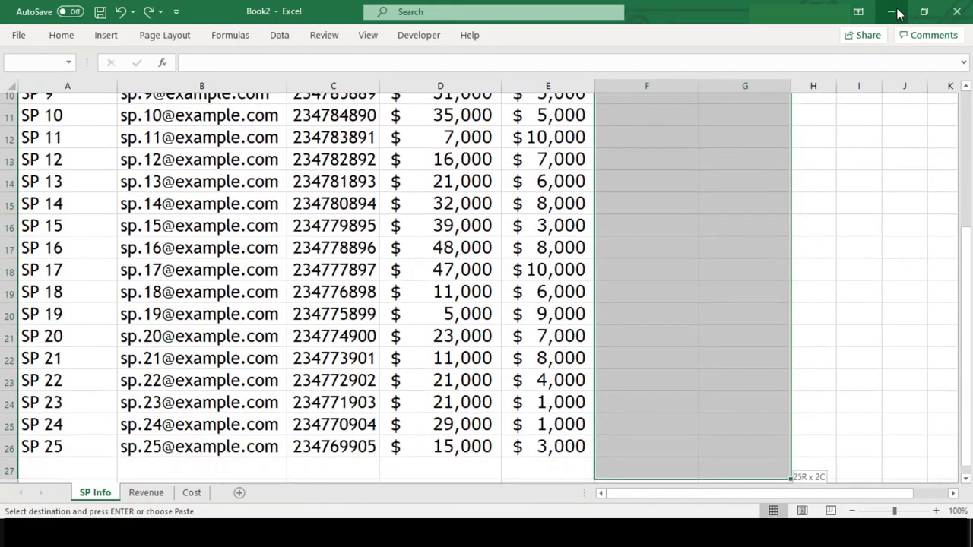
key(ctrl+v)
key(Escape)
key(Up)
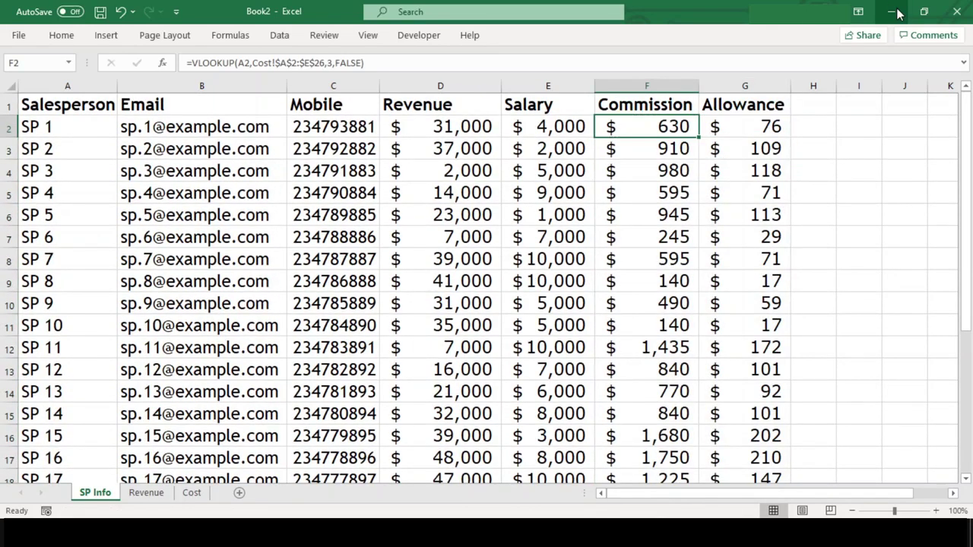